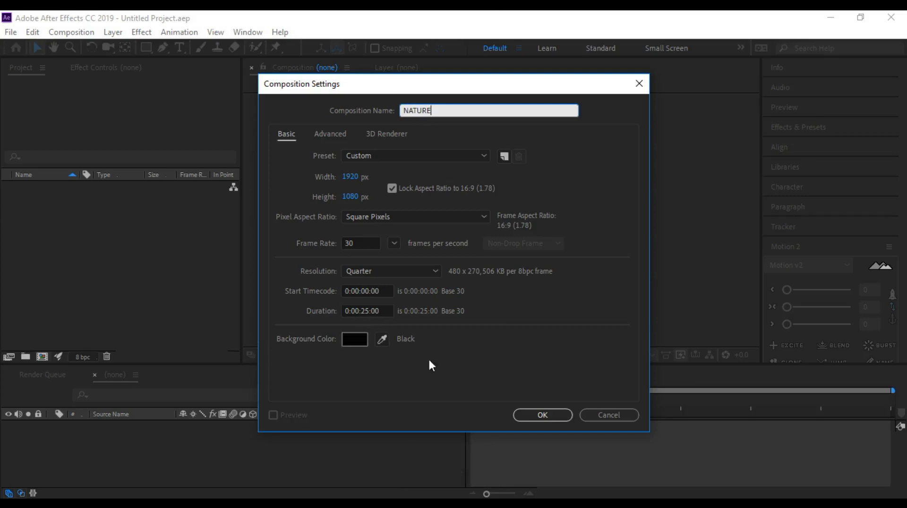
- Create the 1920 x 1080, 30 fps, 25-second composition NATURE and import the footage Pexels Videos 4099.mp4
click(535, 415)
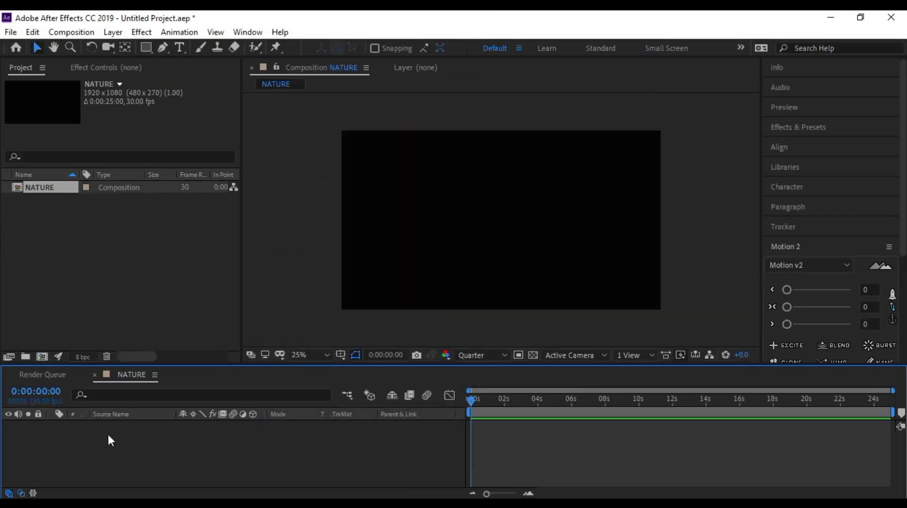
right_click(107, 265)
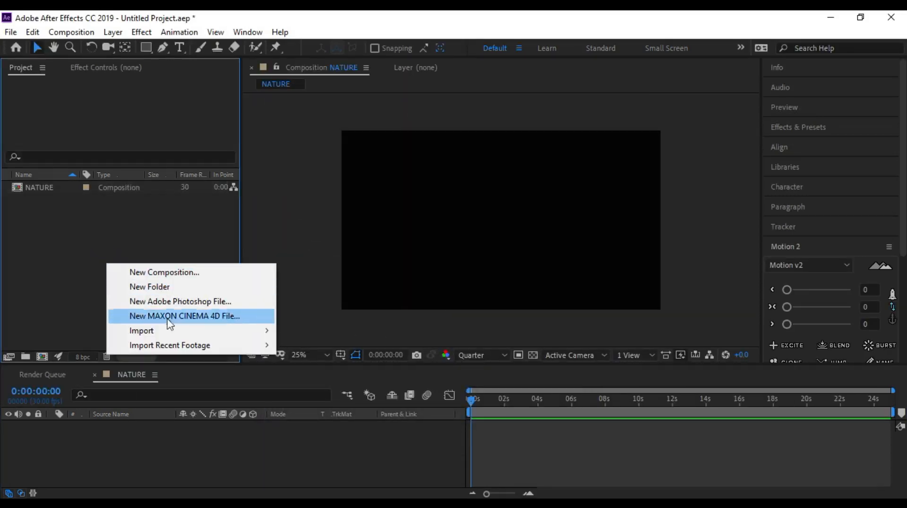
mouse_move(169, 334)
click(295, 332)
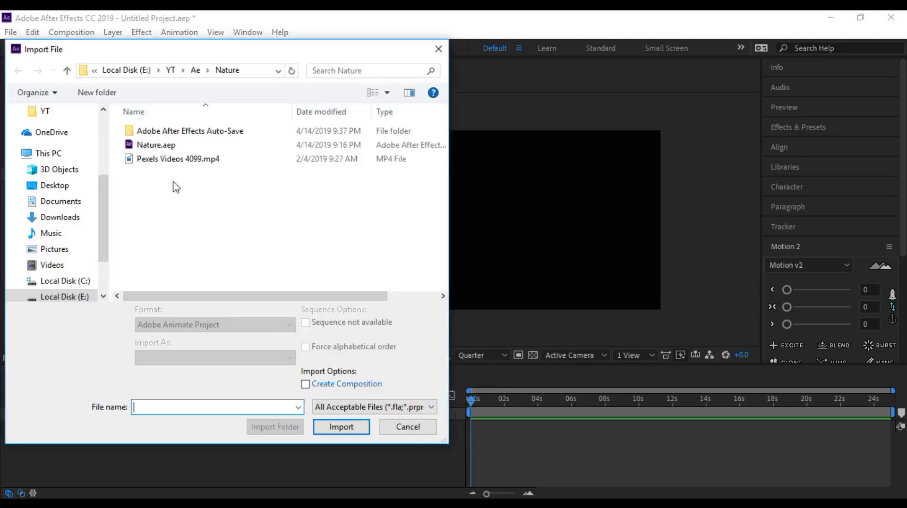
click(142, 159)
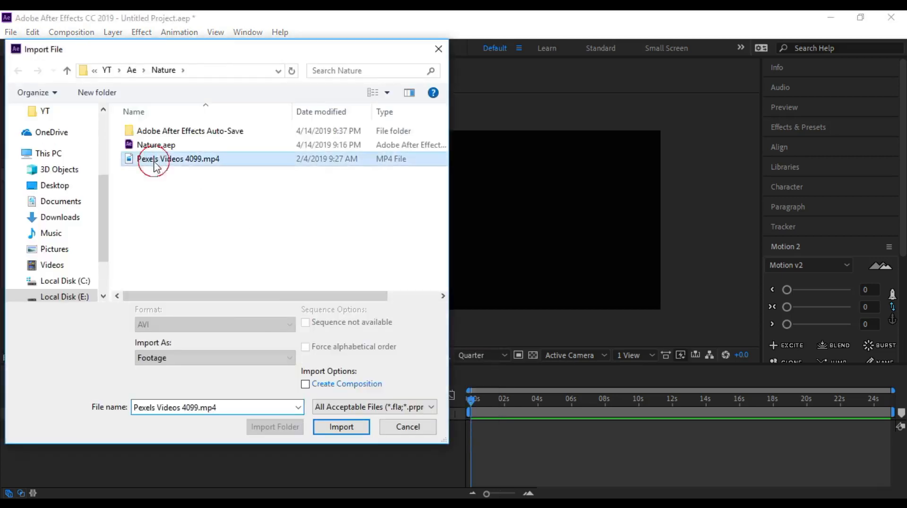
click(352, 428)
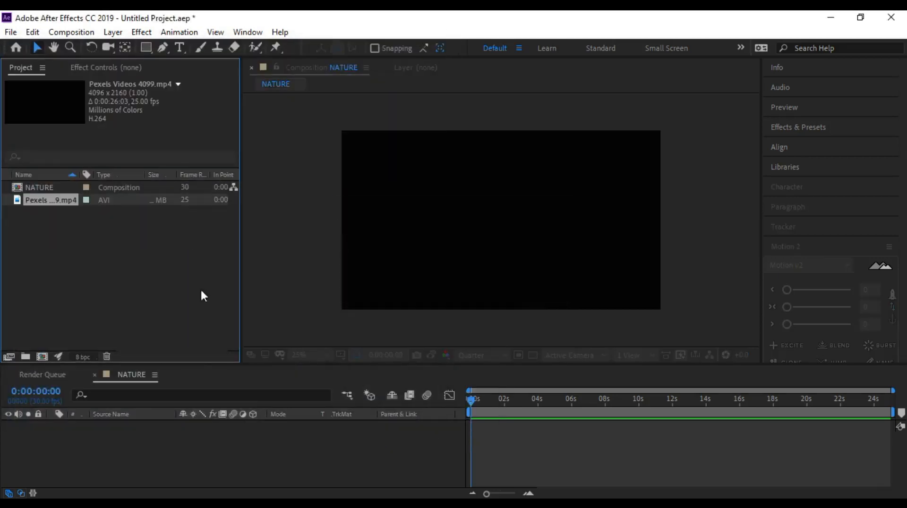
- Add the Pexels Videos 4099.mp4 clip to the NATURE timeline and scale it to fit the composition
drag(53, 202, 83, 442)
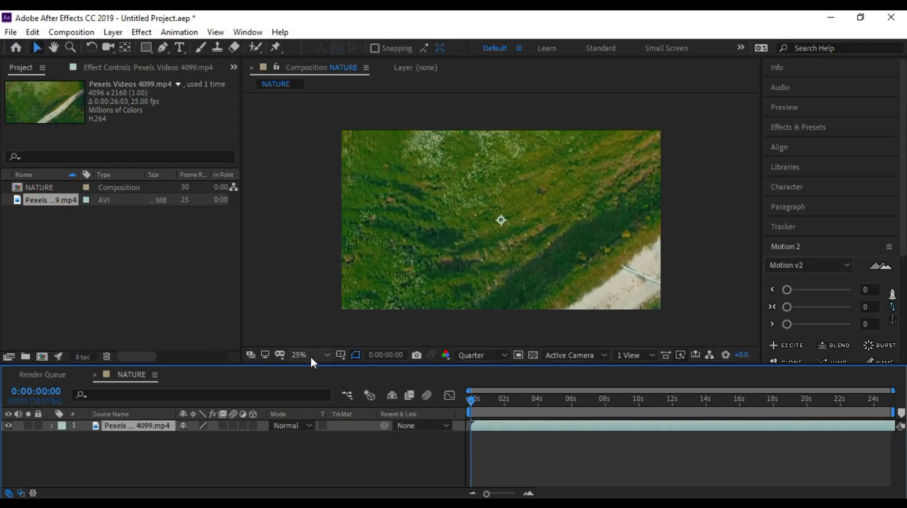
right_click(156, 427)
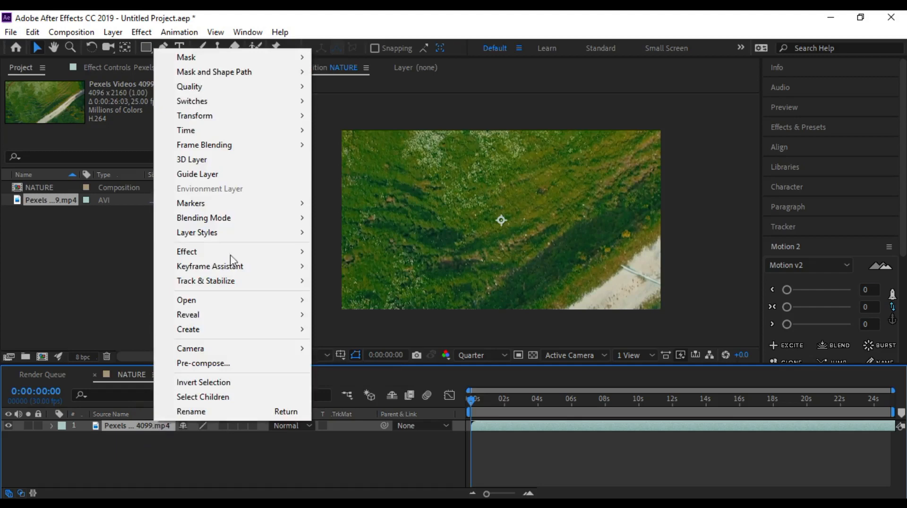
mouse_move(242, 118)
click(399, 295)
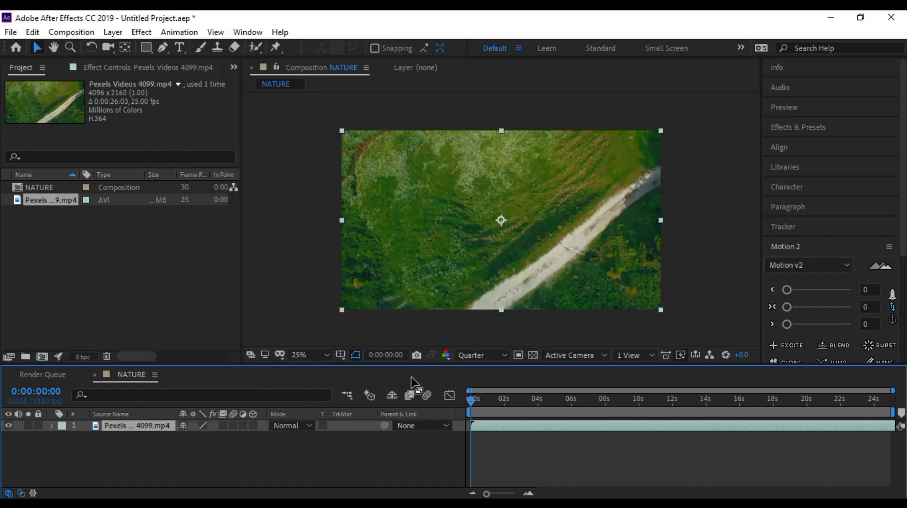
- Play the footage up to 0:00:03:26 and draw a wide rounded rectangle outline with an 8 px white stroke across the frame's middle
click(170, 444)
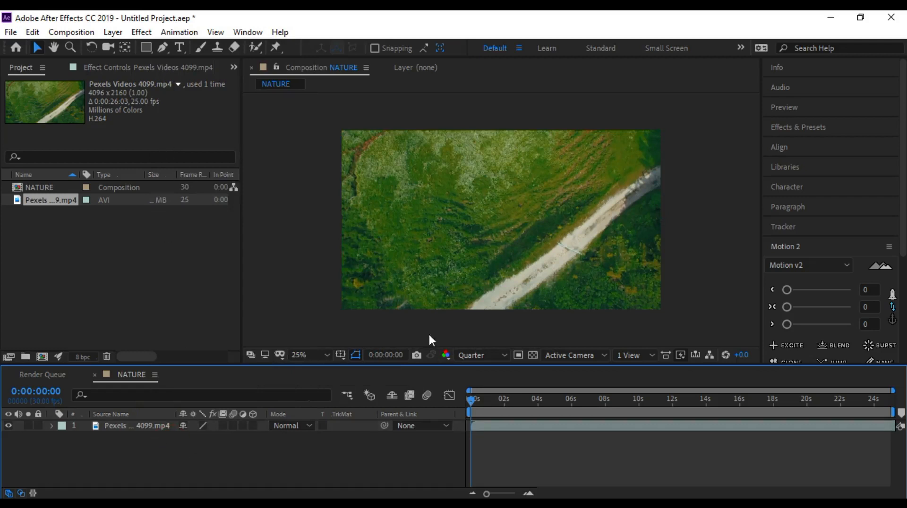
key(space)
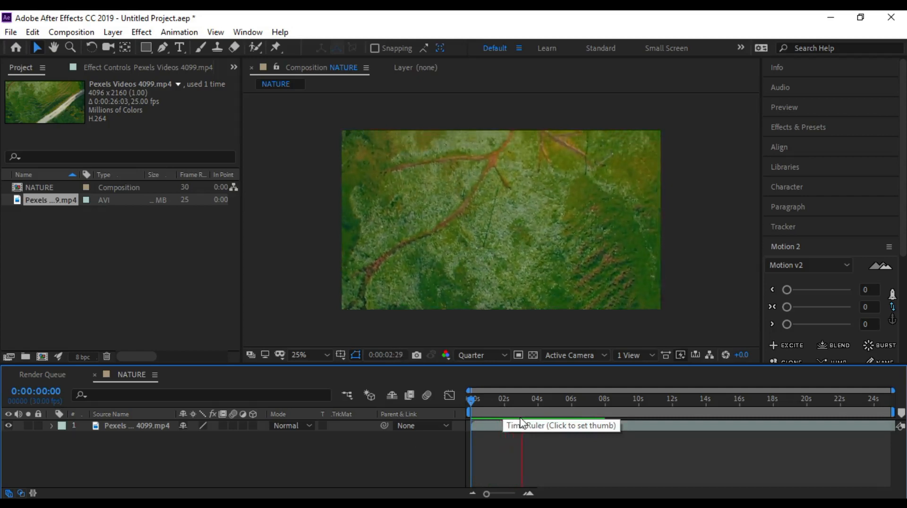
key(space)
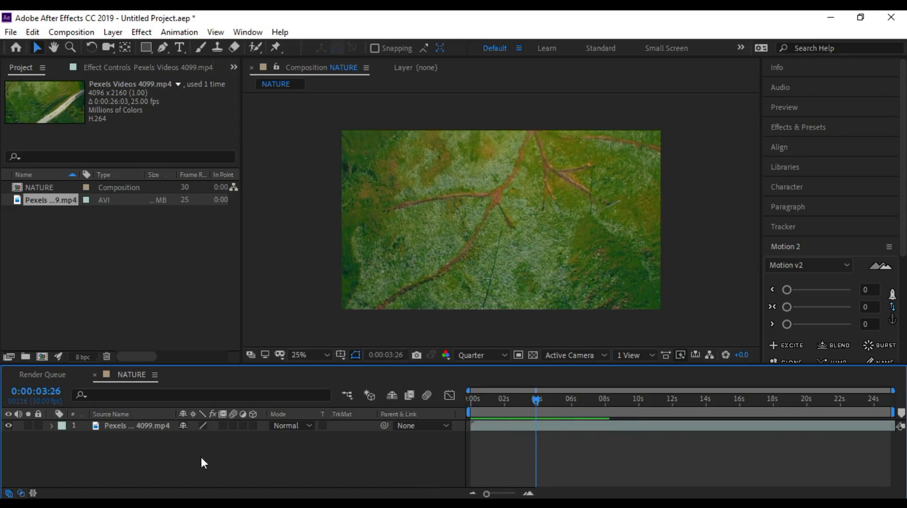
mouse_move(146, 47)
mouse_down()
mouse_move(150, 60)
mouse_move(198, 66)
mouse_up()
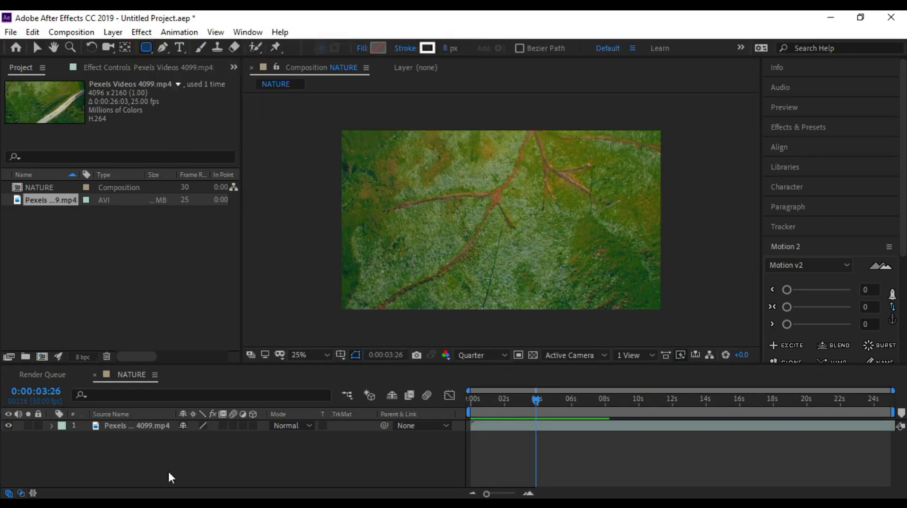
mouse_move(396, 184)
mouse_down()
mouse_move(534, 248)
mouse_move(635, 254)
mouse_up()
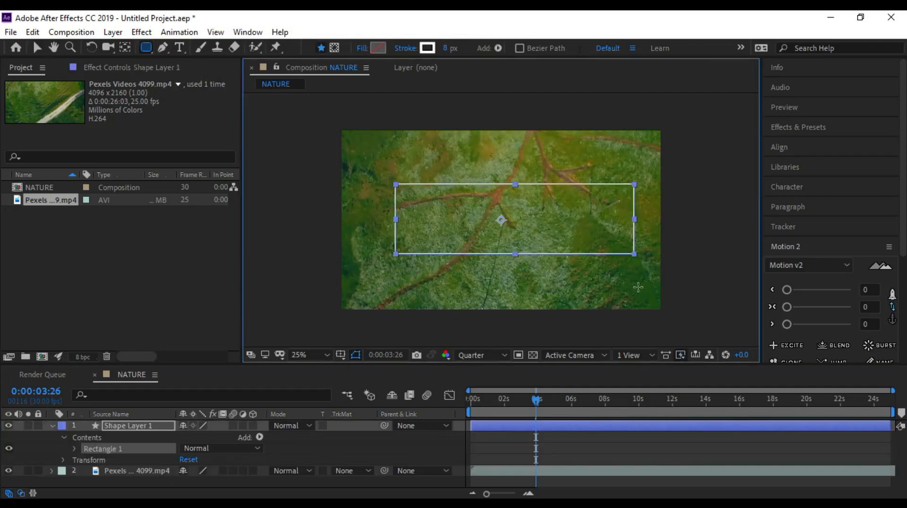
- Center the rectangle horizontally and vertically in the composition and center its anchor point with Motion 2
click(794, 156)
click(799, 179)
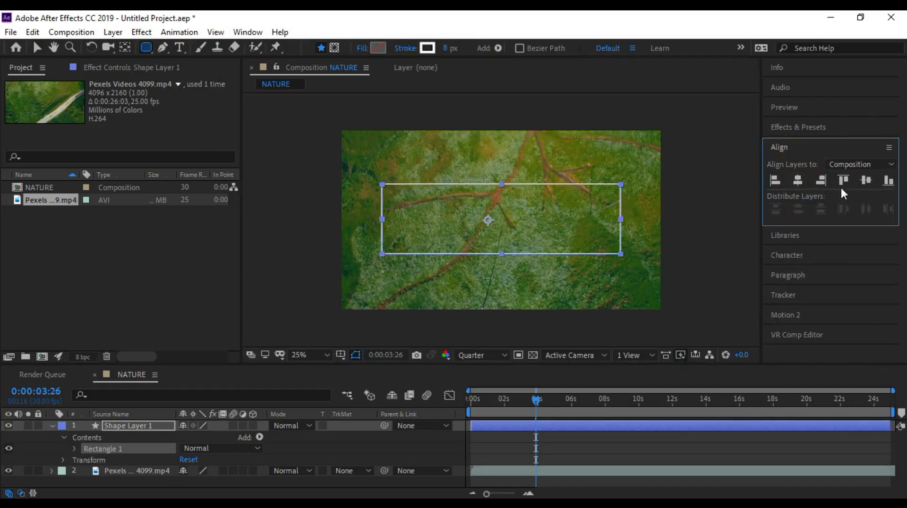
click(869, 178)
click(787, 245)
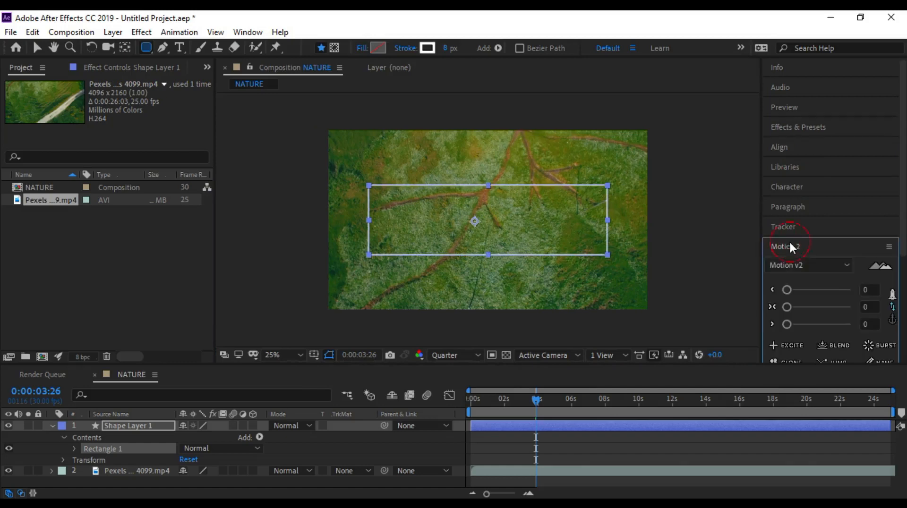
click(891, 307)
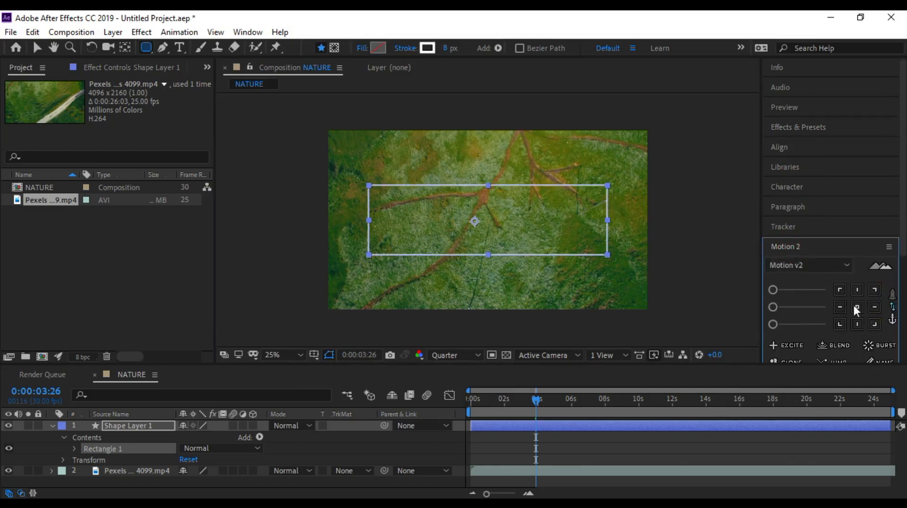
click(856, 306)
- Add Trim Paths to the rectangle and enable keyframing for its Start and End at 0:00:03:26
click(260, 438)
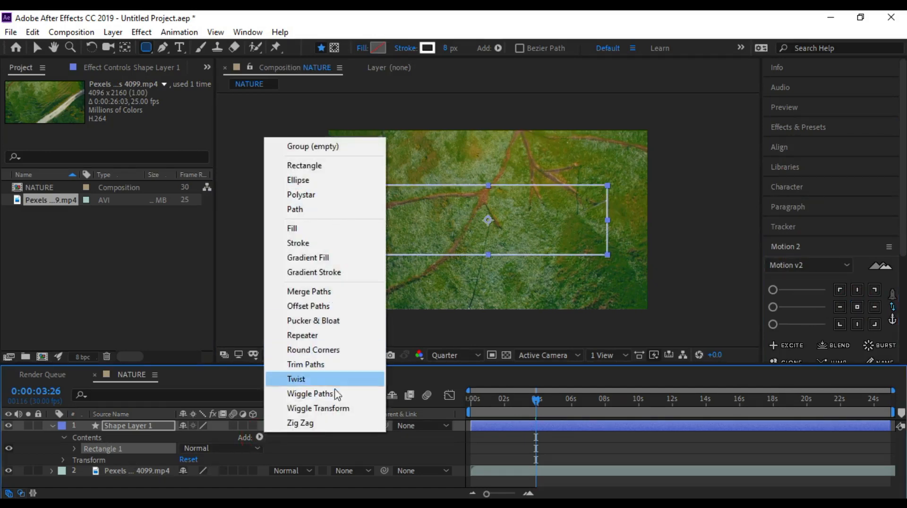
click(336, 365)
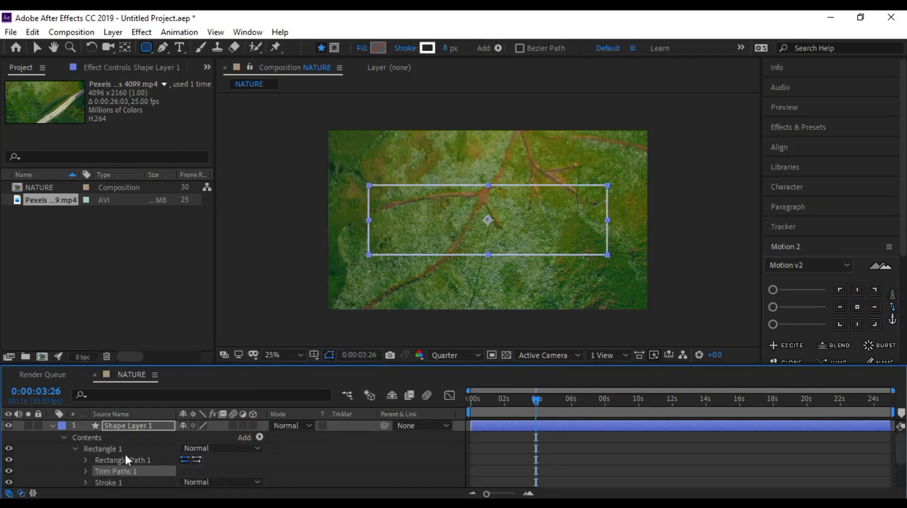
click(86, 471)
scroll(88, 467, down, 2)
scroll(95, 464, down, 3)
scroll(95, 465, up, 3)
click(109, 448)
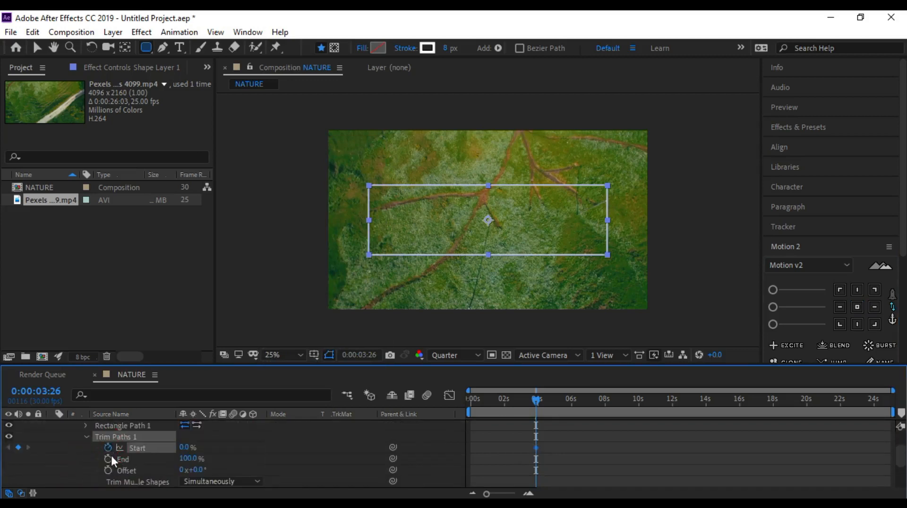
click(110, 459)
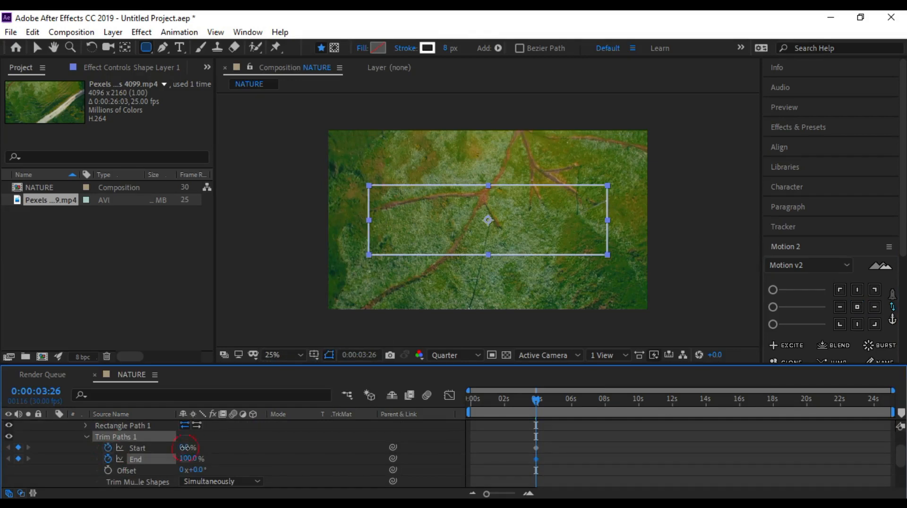
- Set the Trim Paths Start and End values to 50% at 0:00:03:26
click(187, 448)
text(50)
key(Return)
click(187, 459)
text(50)
key(Return)
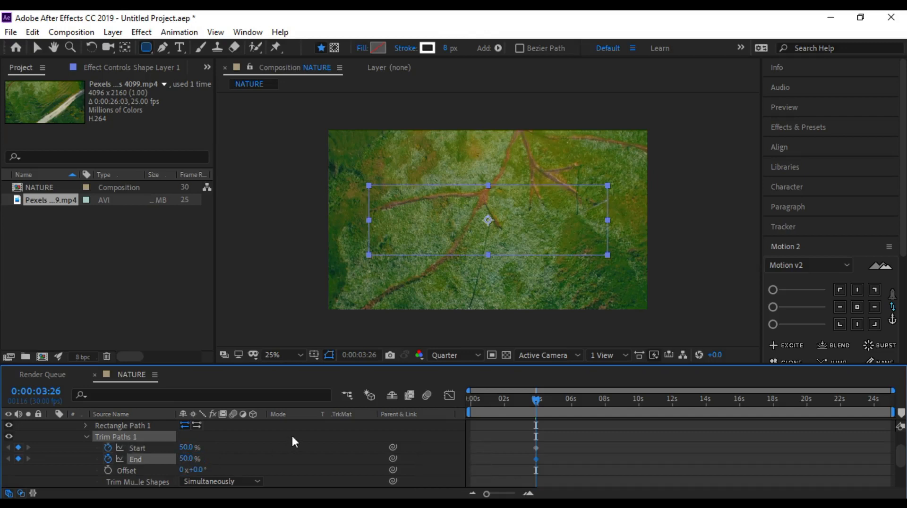
- Set Trim Paths Start to 100% and End to 0% at 0:00:04:26, and preview the outline animation
key(ctrl+shift+Right)
key(ctrl+shift+Right)
key(ctrl+shift+Right)
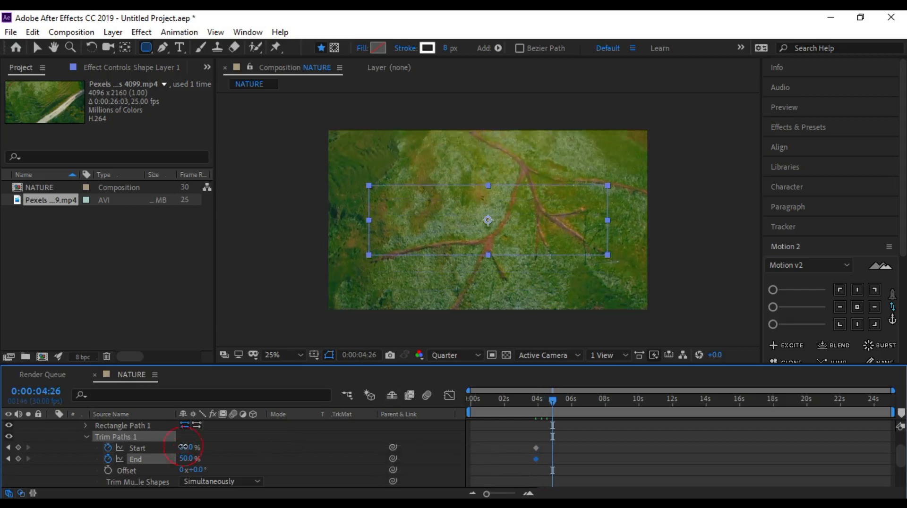
drag(184, 447, 296, 454)
drag(187, 459, 57, 464)
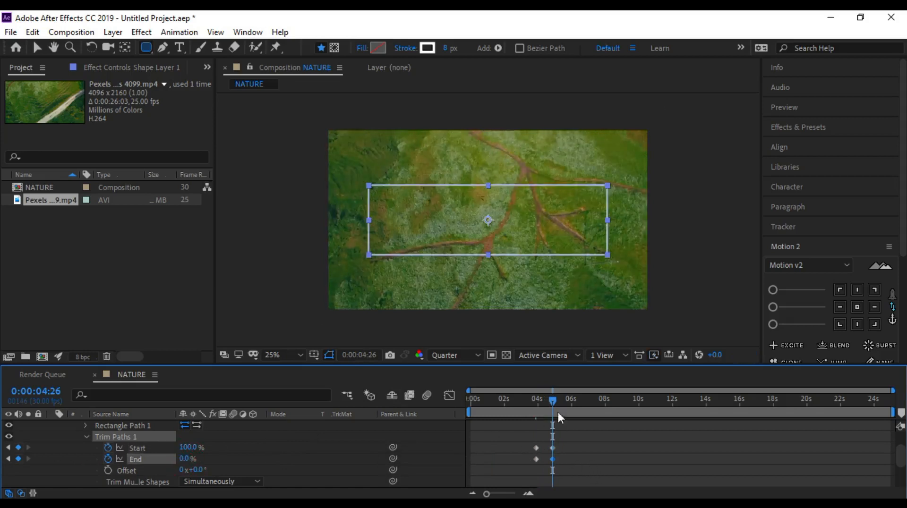
drag(554, 402, 523, 405)
key(space)
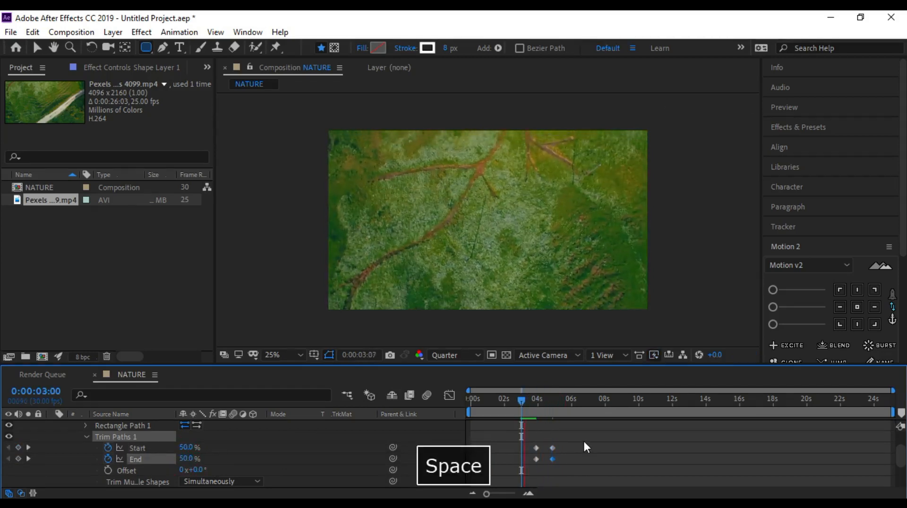
key(space)
- Ease all Trim Paths Start and End keyframes, using Motion 2's last easing slider at its maximum, and preview the result
drag(523, 435, 566, 470)
right_click(553, 460)
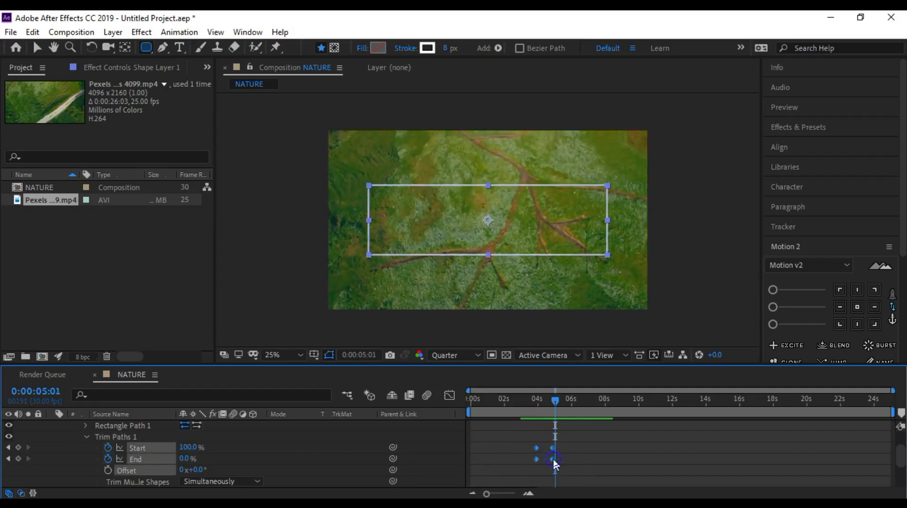
mouse_move(585, 450)
click(450, 364)
click(773, 324)
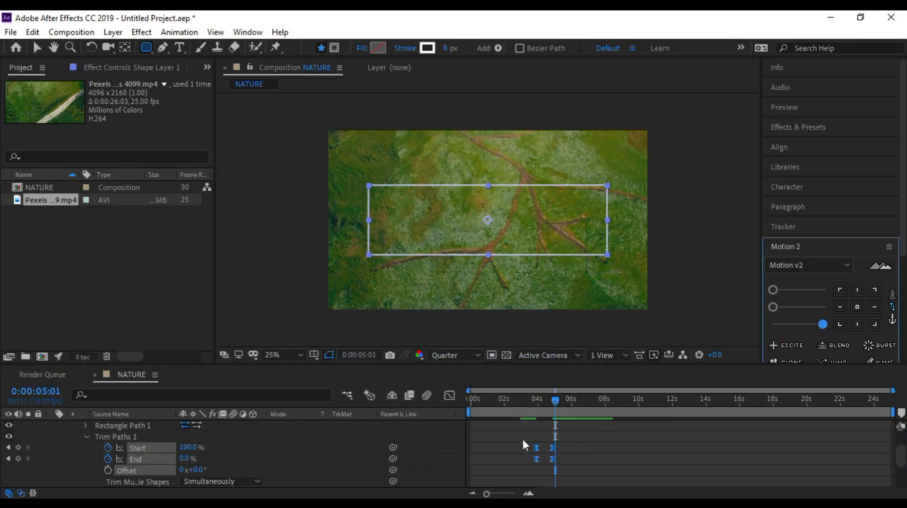
drag(558, 401, 535, 404)
key(space)
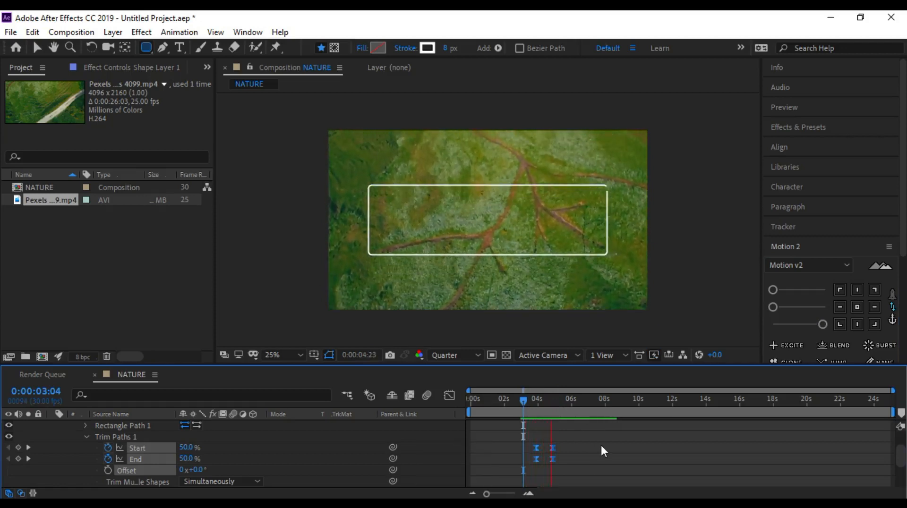
key(space)
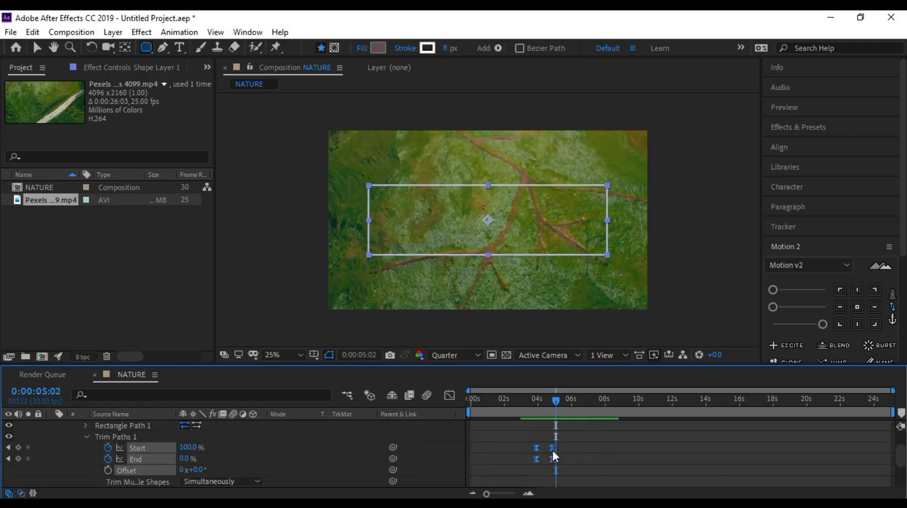
- Move the second pair of Trim Paths keyframes out to about 6 seconds and collapse the shape layer's properties
click(568, 460)
drag(547, 436, 570, 459)
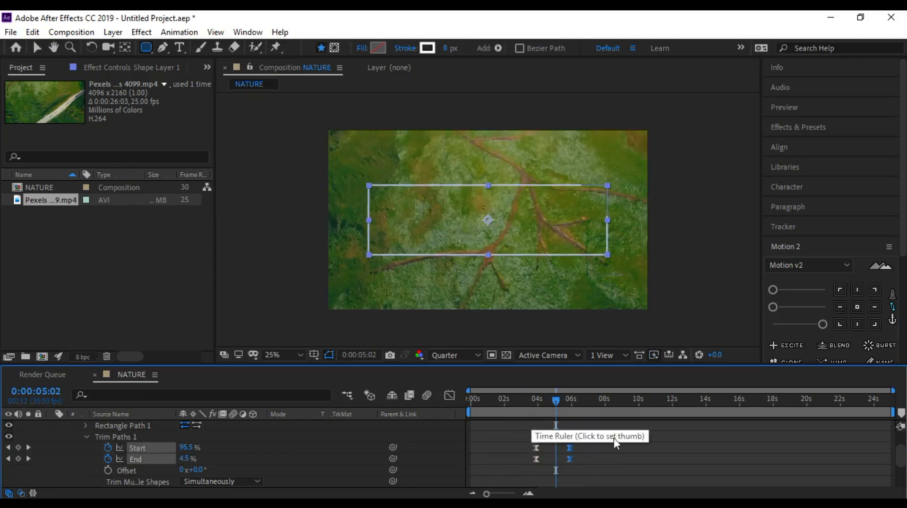
click(84, 426)
scroll(81, 429, up, 2)
click(52, 426)
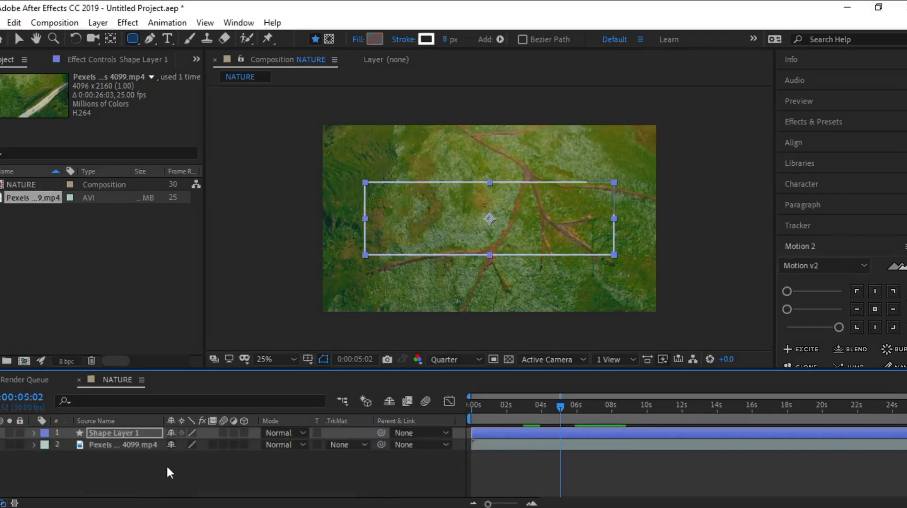
- Deselect the shape layer and add a text layer reading "Nature Always Wears the" at 0:00:04:21
click(166, 469)
drag(562, 405, 551, 407)
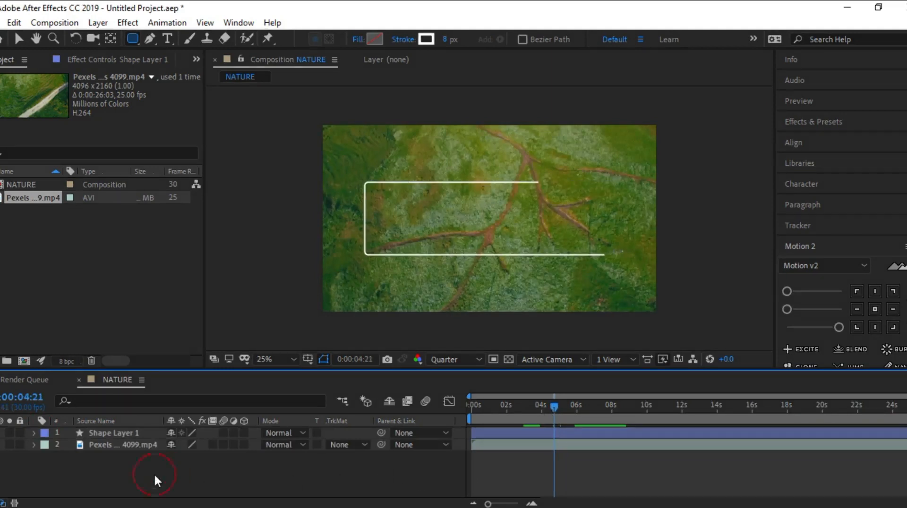
click(168, 39)
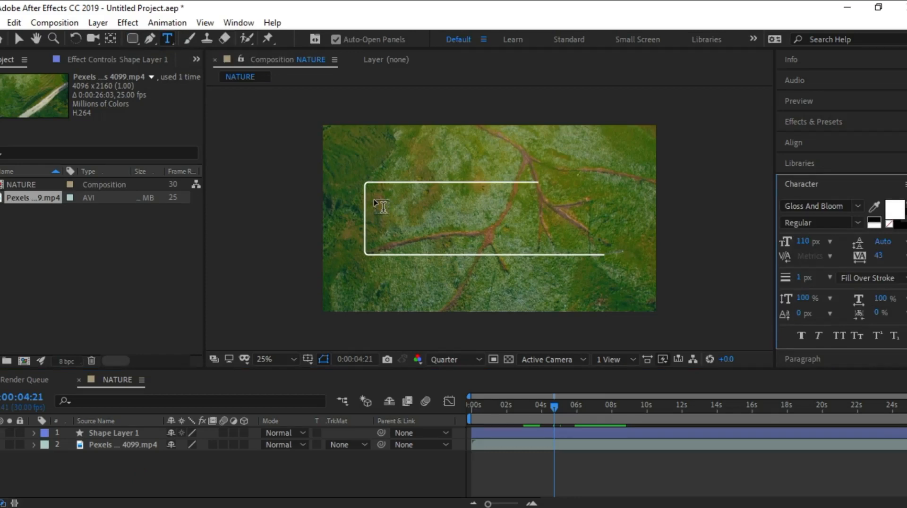
click(382, 207)
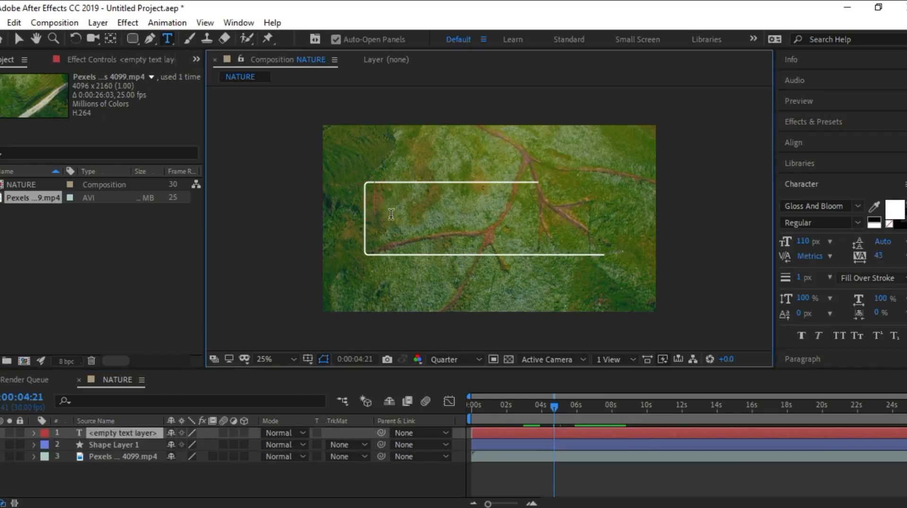
text(Natu)
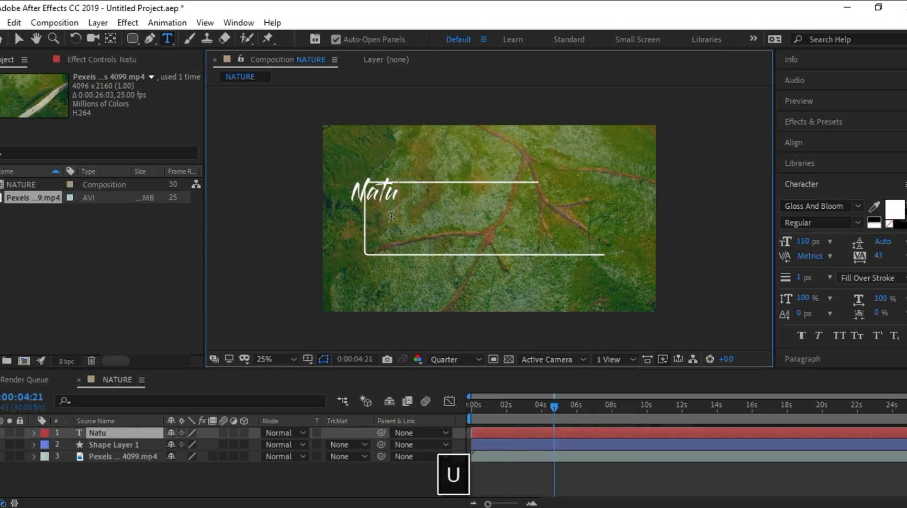
text(re Always)
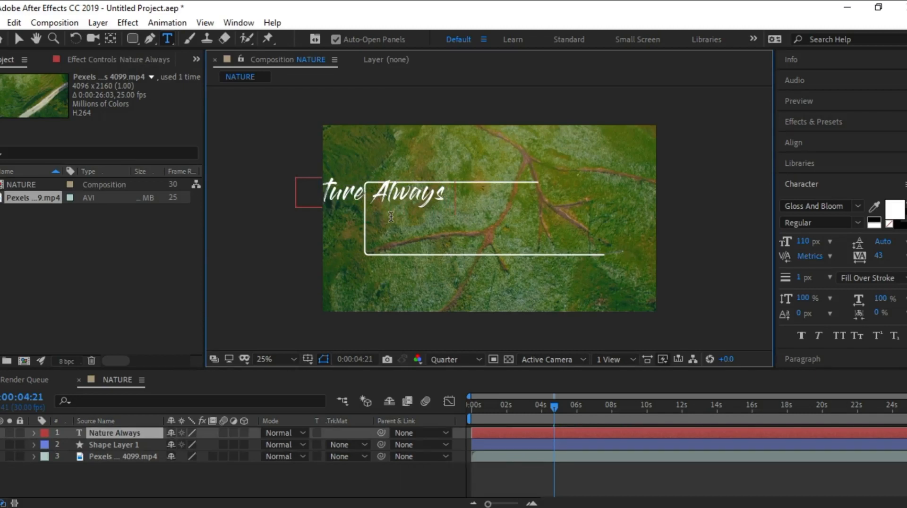
text( Wears)
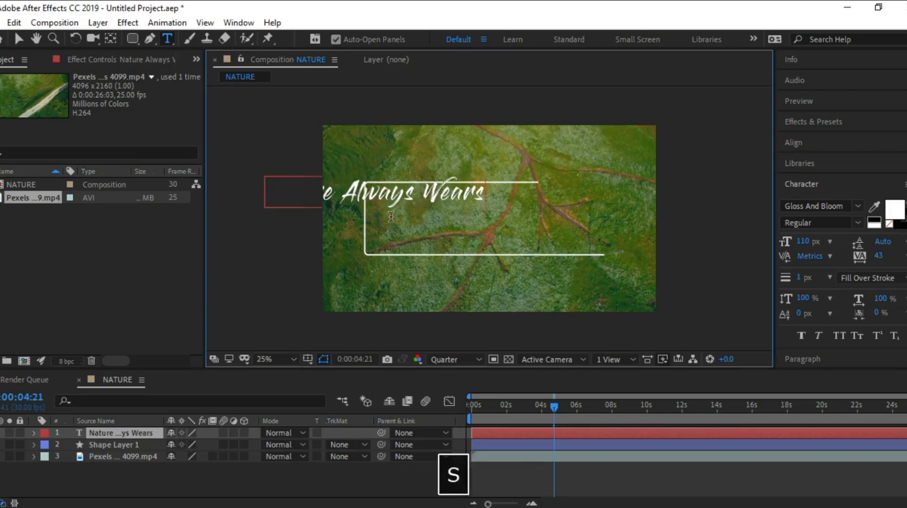
text( th)
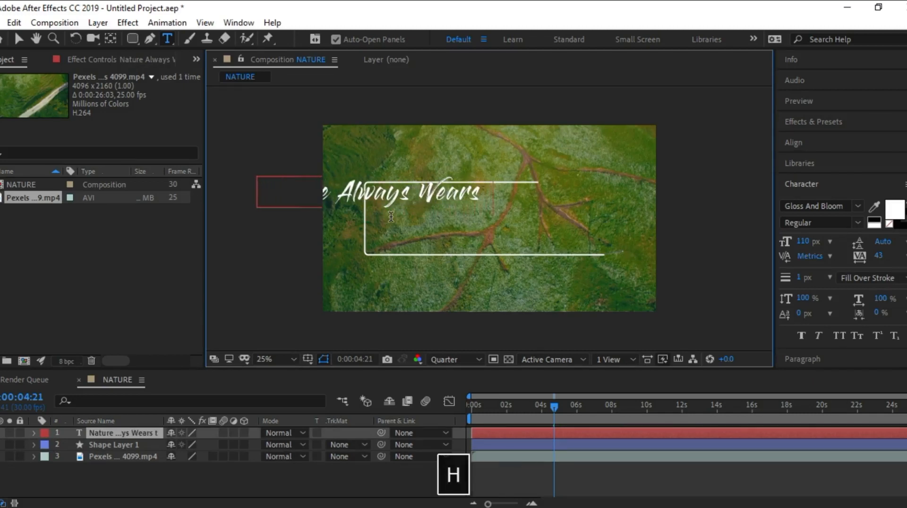
text(e)
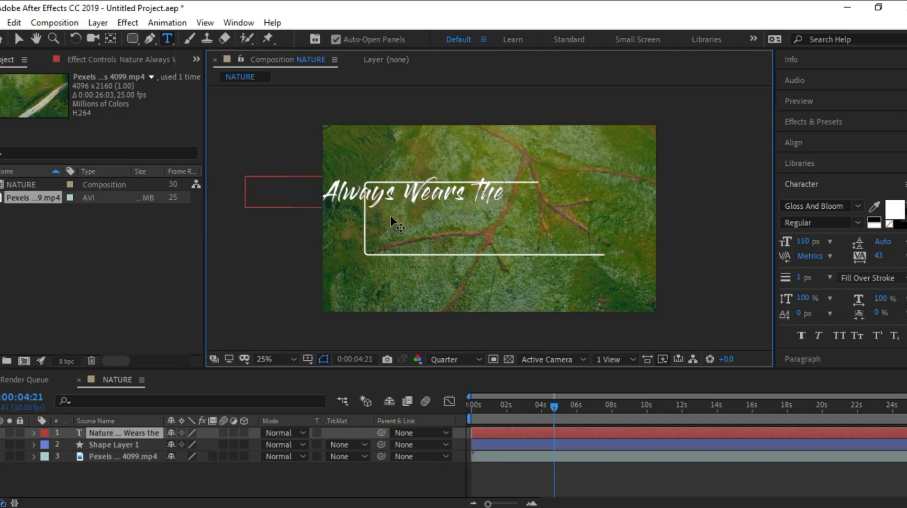
key(ctrl+Return)
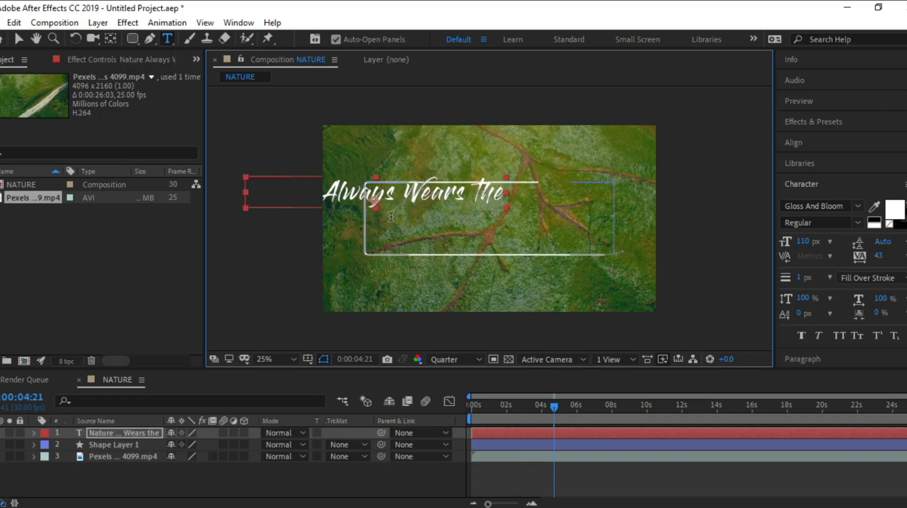
- Add a second text layer below the first line reading "Color of the Spirit"
click(381, 227)
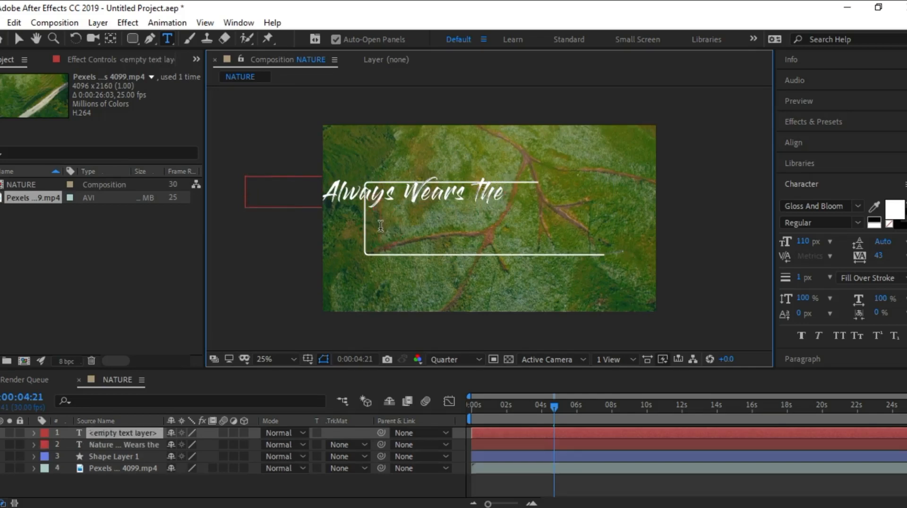
text(C)
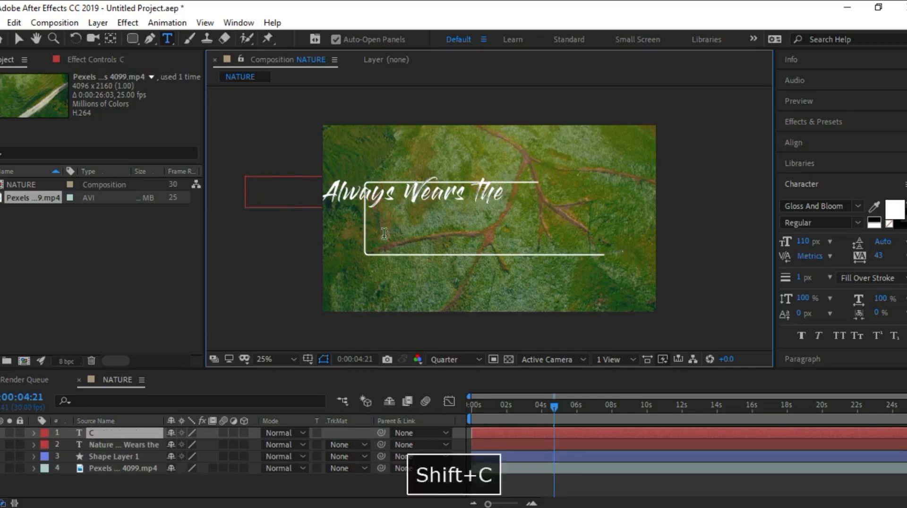
text(olor)
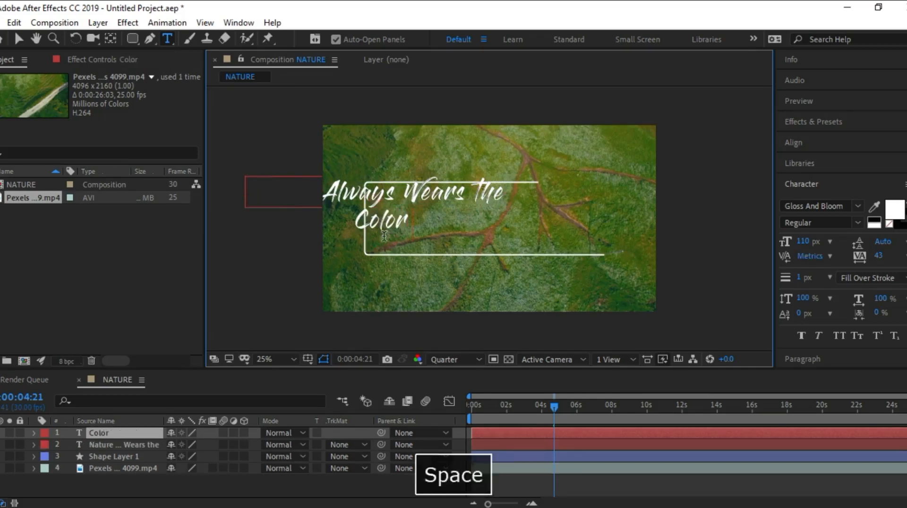
text( of the S)
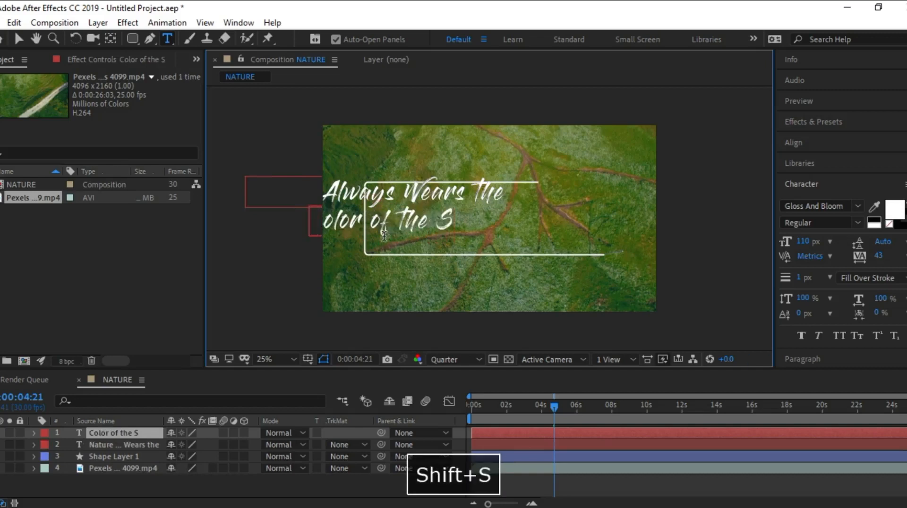
text(pirit)
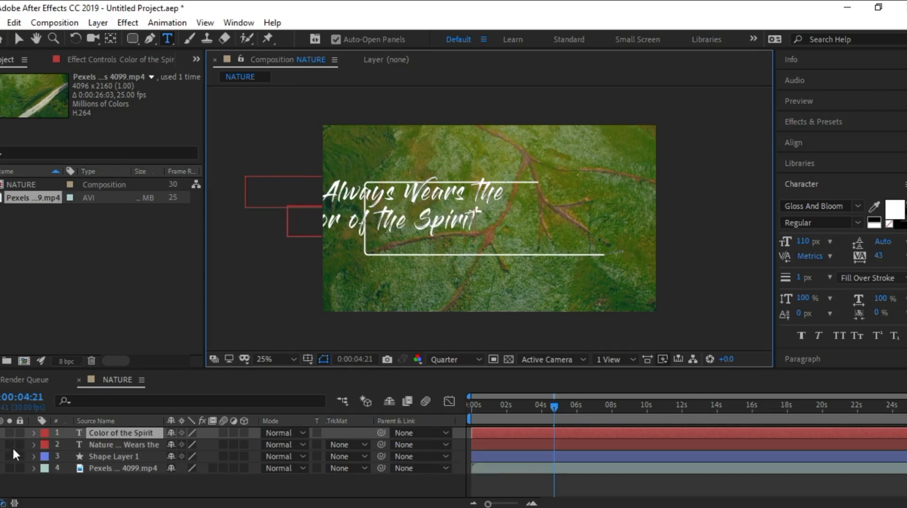
- Align the two text layers' horizontal centers to each other, relative to the selection
click(109, 445)
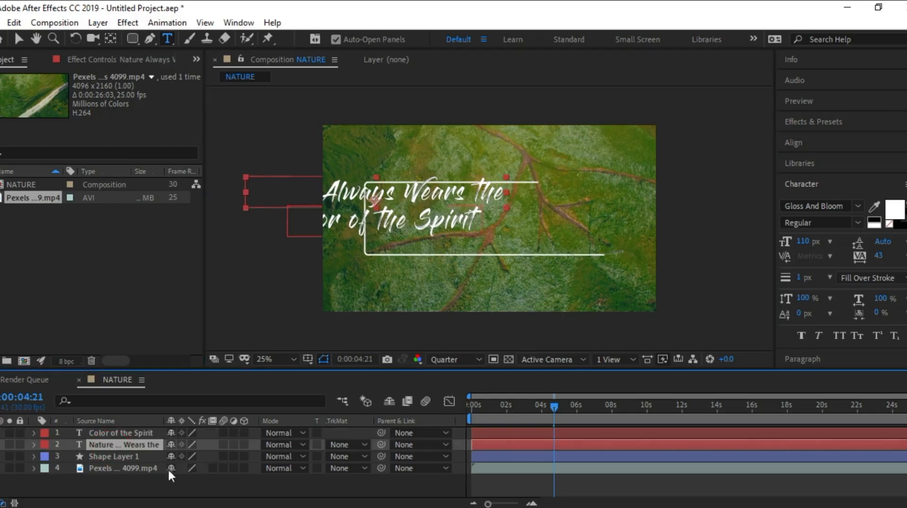
shift+click(125, 433)
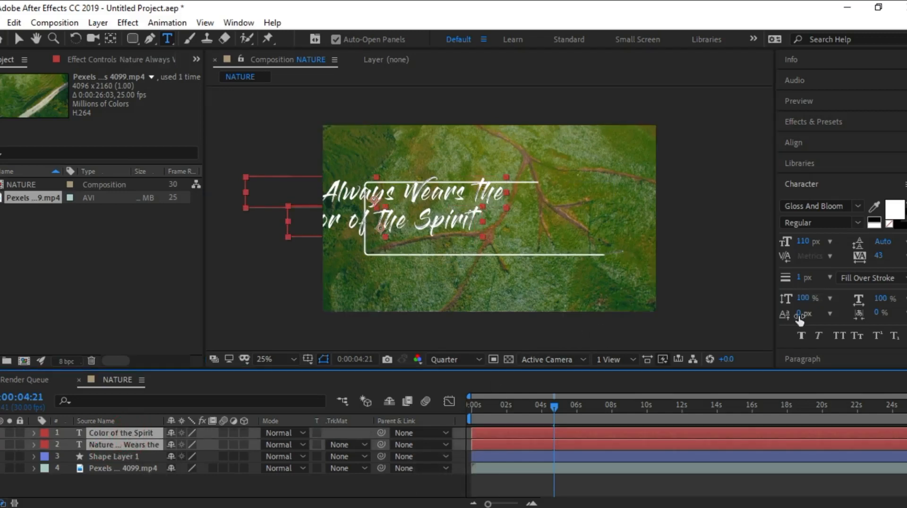
click(807, 144)
click(811, 179)
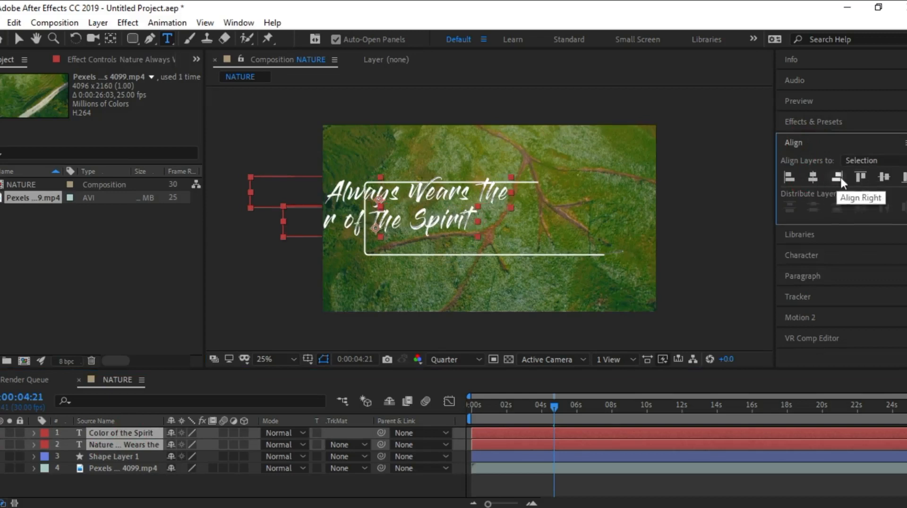
- Center each of the two text layers horizontally in the composition, one at a time
click(112, 435)
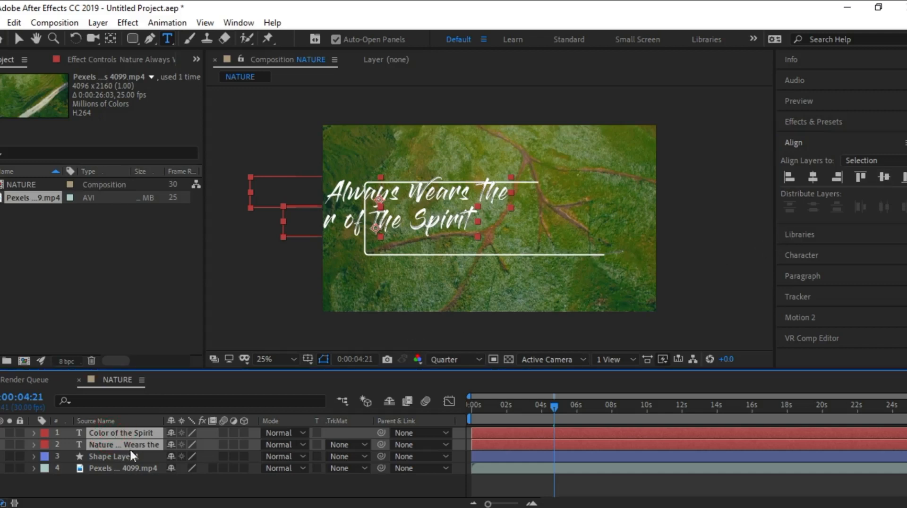
click(117, 483)
click(132, 434)
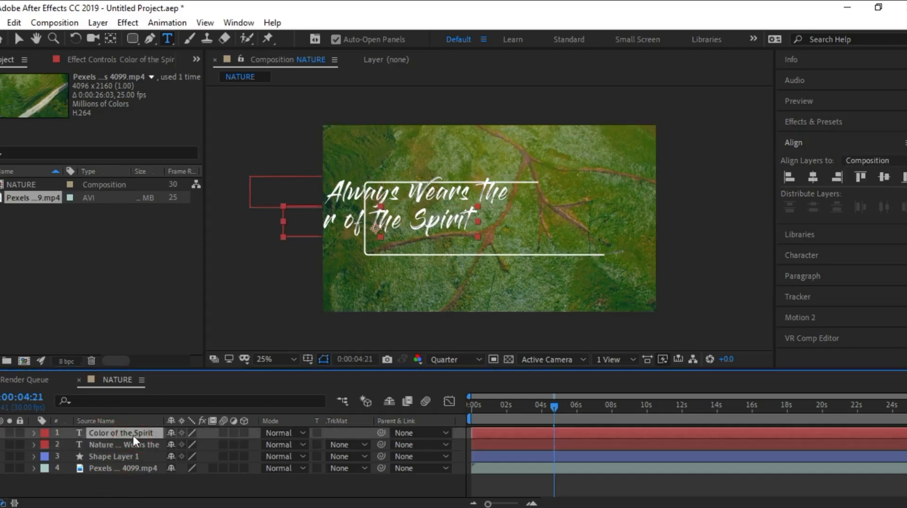
click(812, 178)
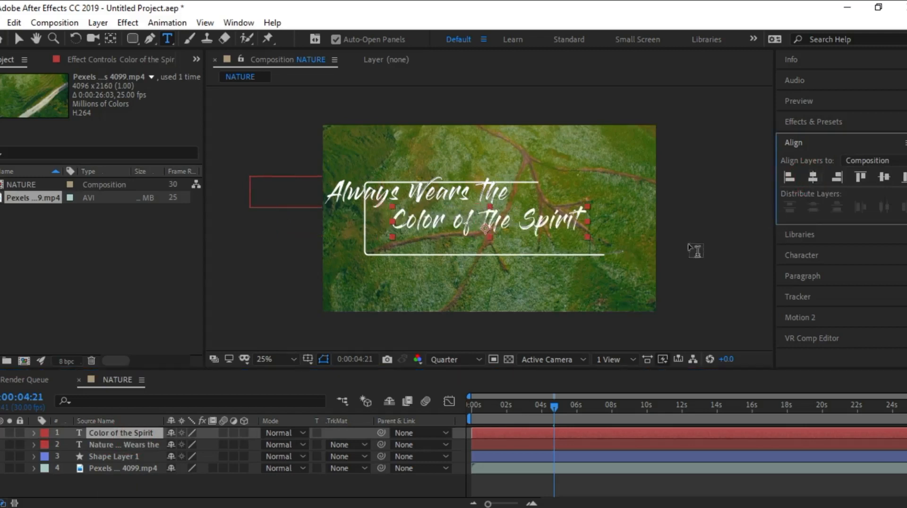
click(119, 445)
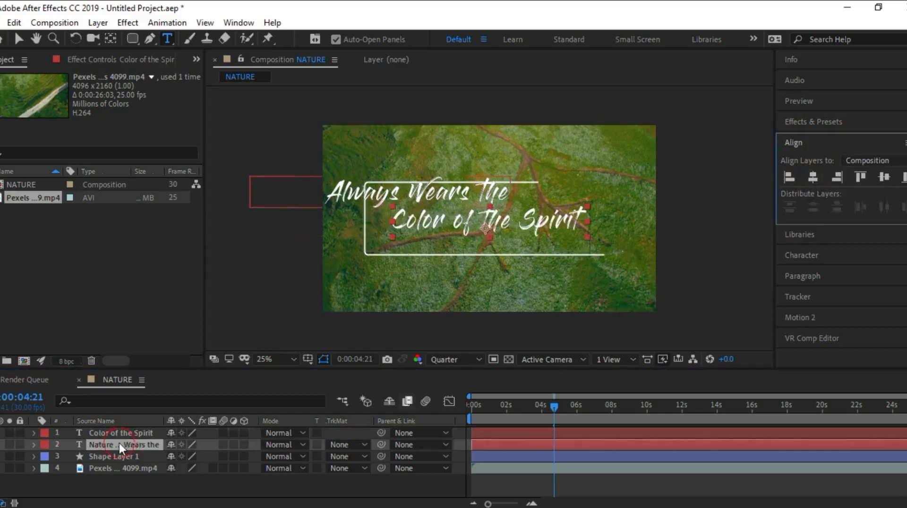
click(812, 178)
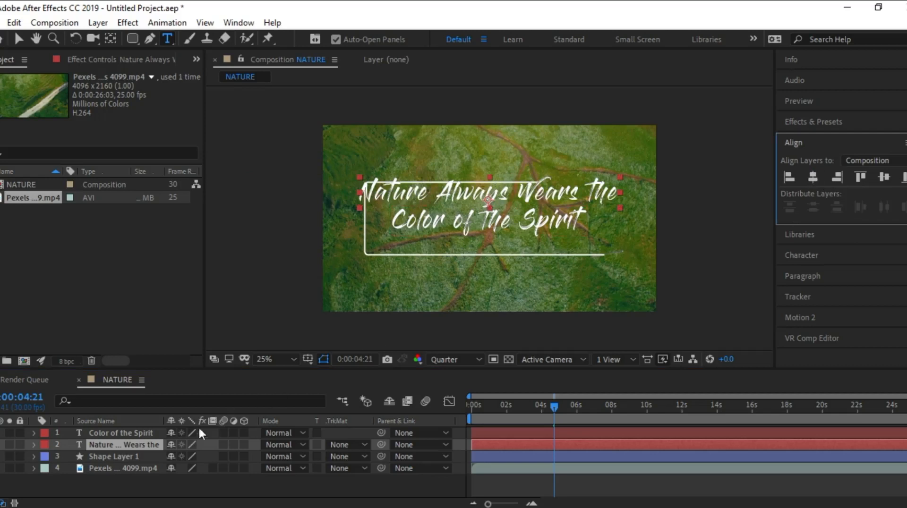
- Nudge the "Color of the Spirit" line down toward the lower edge of the rectangle outline
click(138, 433)
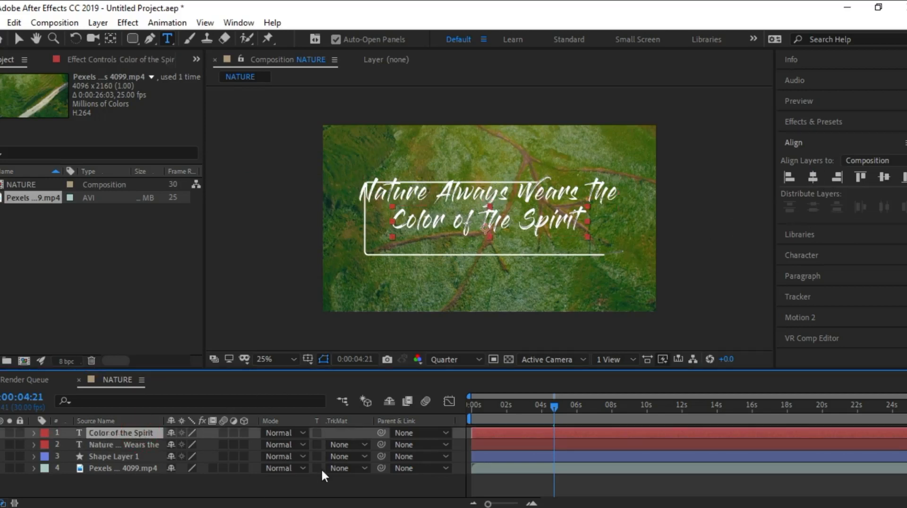
key(Return)
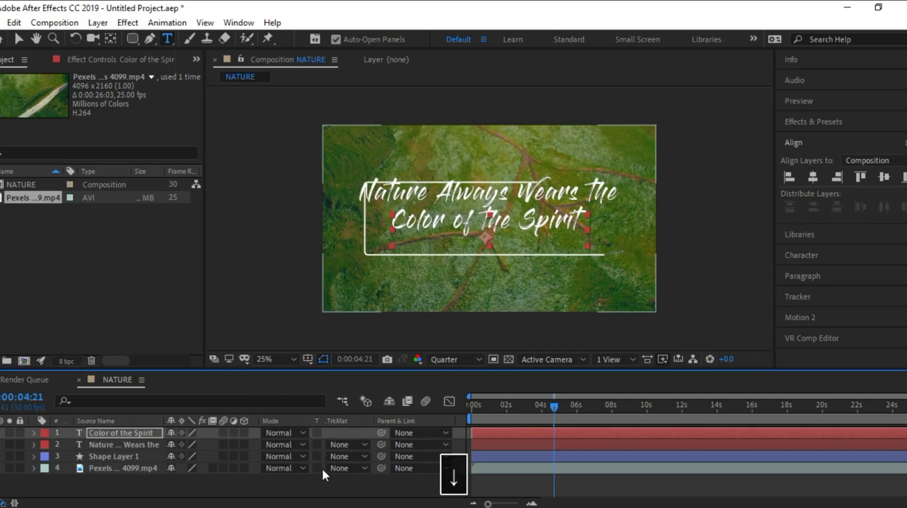
key(Down)
key(Up)
key(Up)
key(Up)
key(Up)
key(Up)
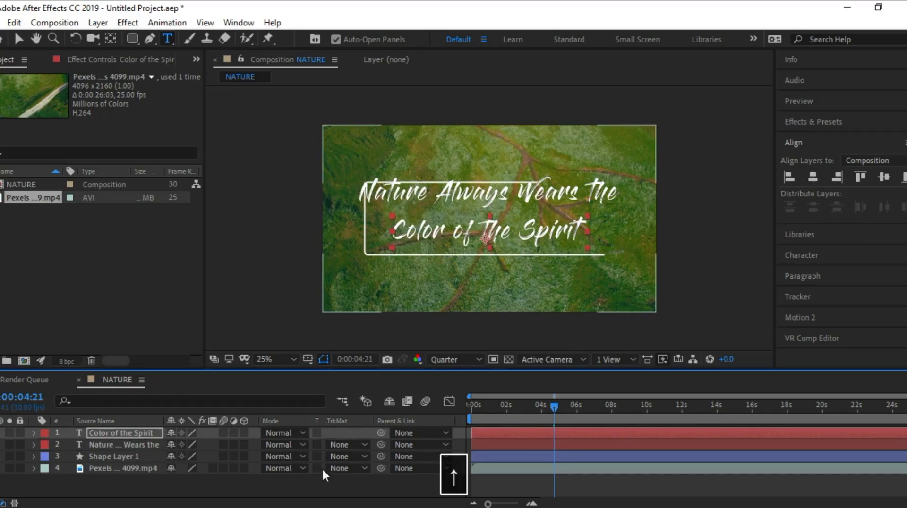
- Nudge the "Nature Always Wears the" line down inside the outline and recenter it horizontally in the composition
click(106, 446)
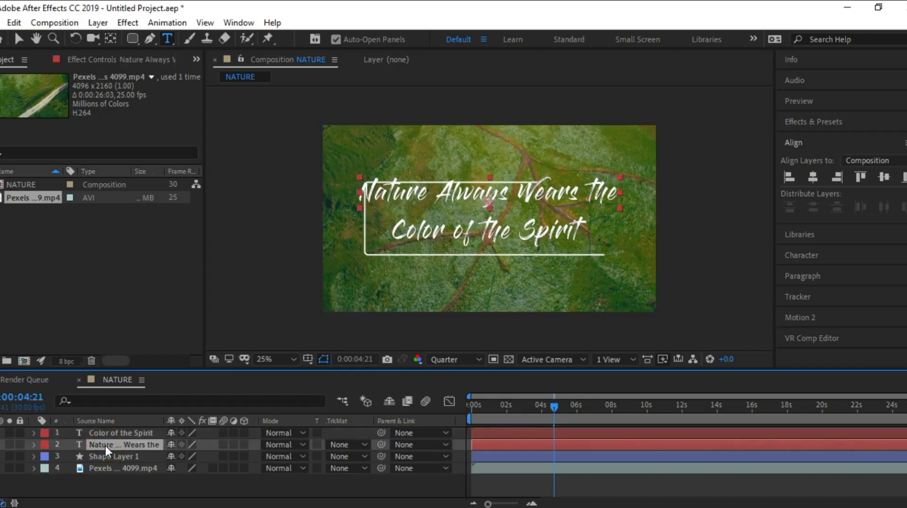
key(Down)
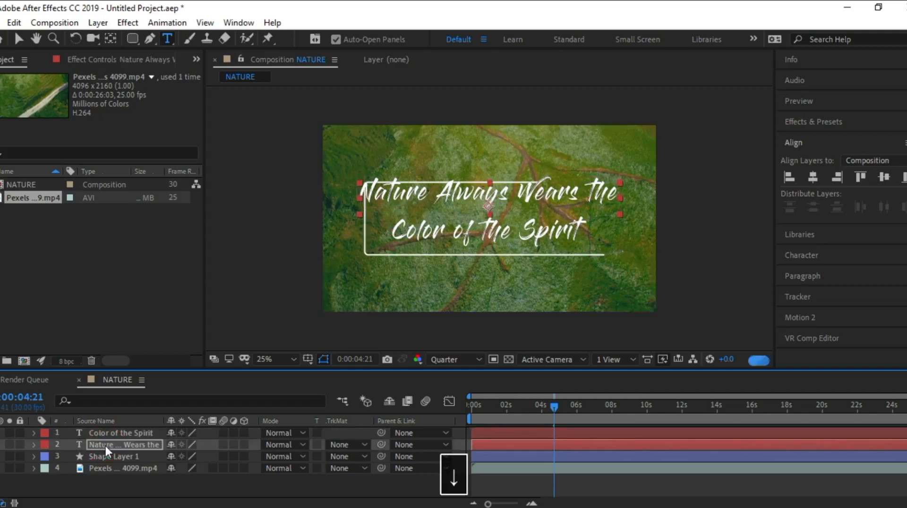
key(Down)
key(Right)
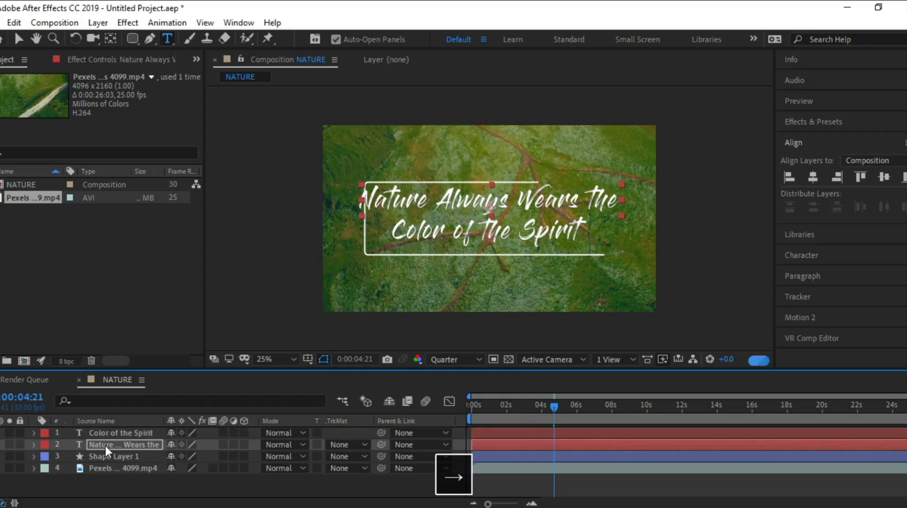
key(Down)
key(Down)
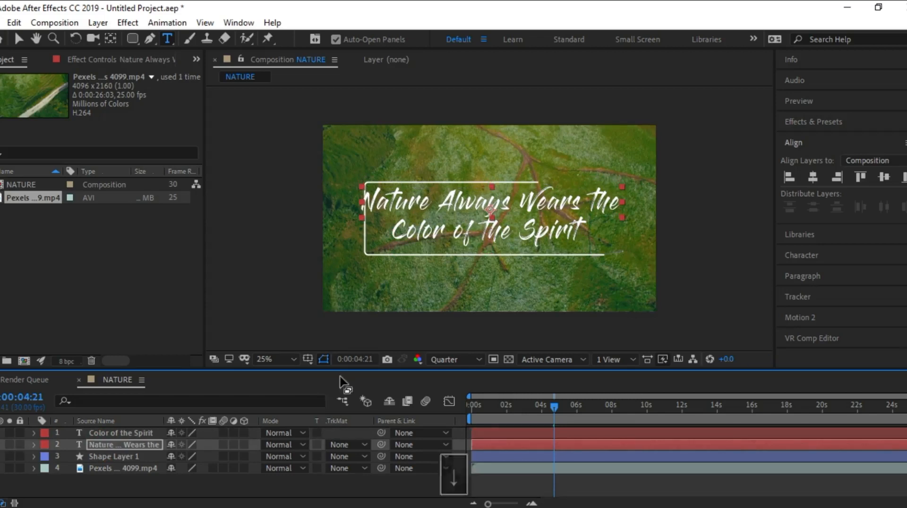
click(816, 176)
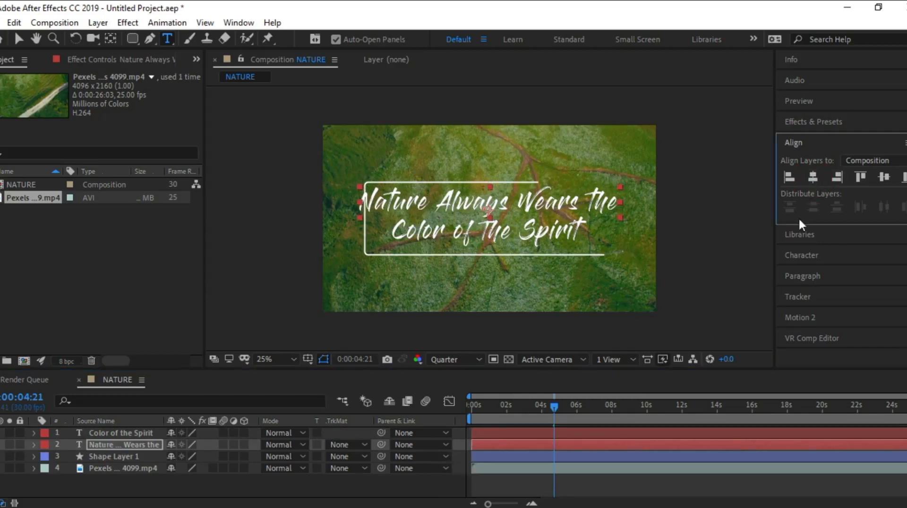
- Center the anchor points of both text layers using Motion 2
click(816, 142)
click(811, 250)
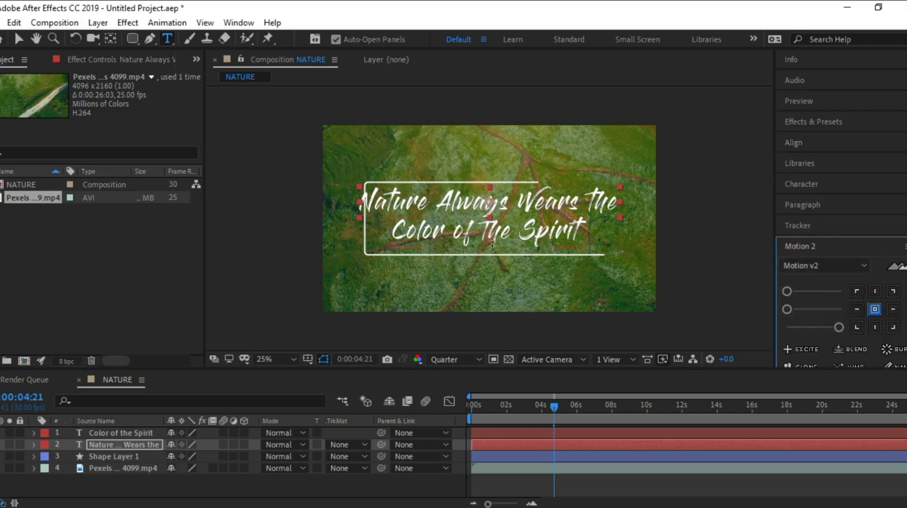
click(135, 433)
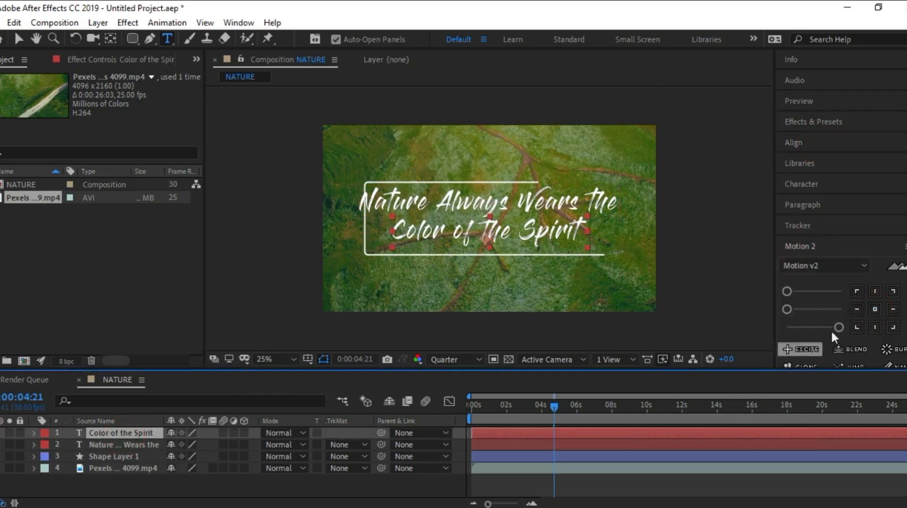
click(875, 309)
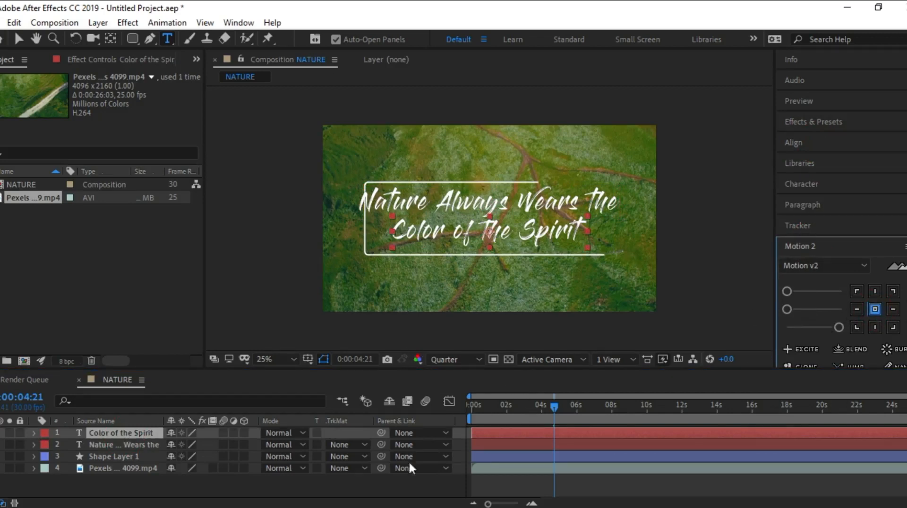
- Reduce the font size of both text layers to 97 px so the lines fit inside the outline
click(123, 456)
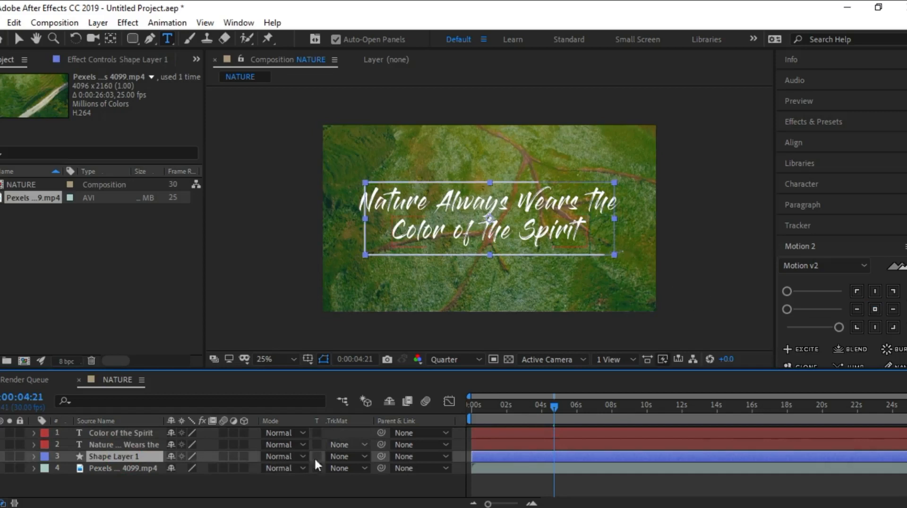
click(135, 433)
shift+click(135, 443)
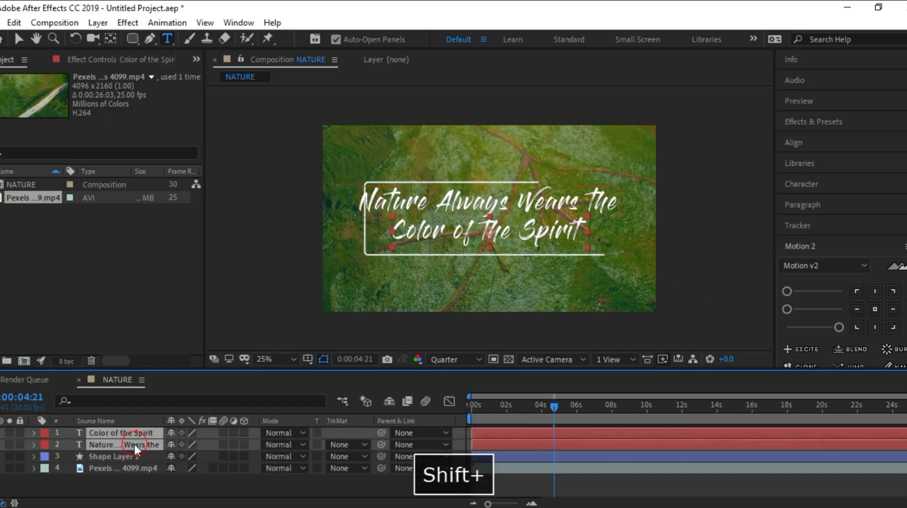
click(801, 184)
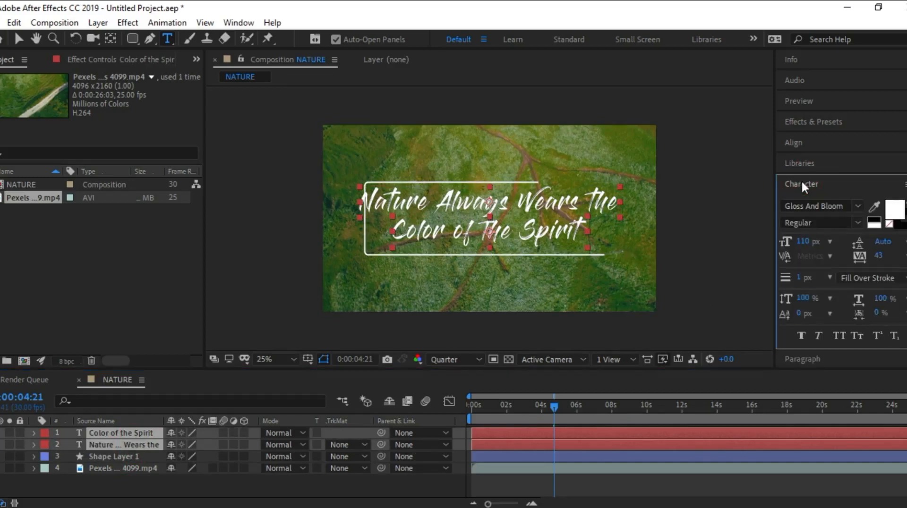
drag(805, 242, 802, 242)
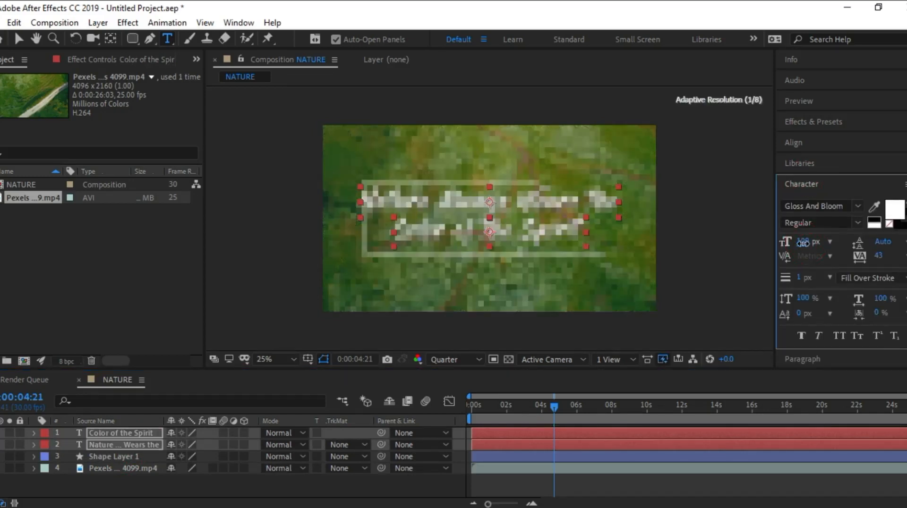
drag(802, 242, 794, 242)
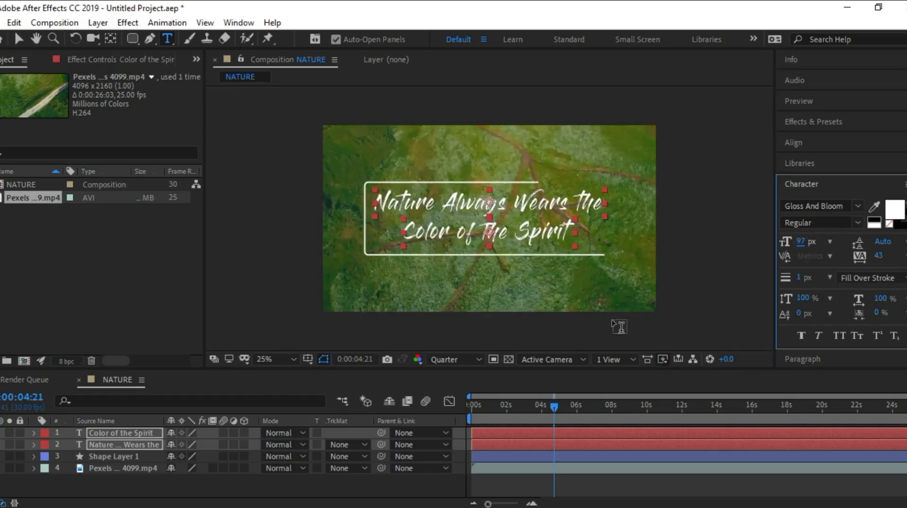
- Scrub the timeline to check the text against the completed outline, and leave the current time at 0:00:05:07
drag(551, 406, 585, 409)
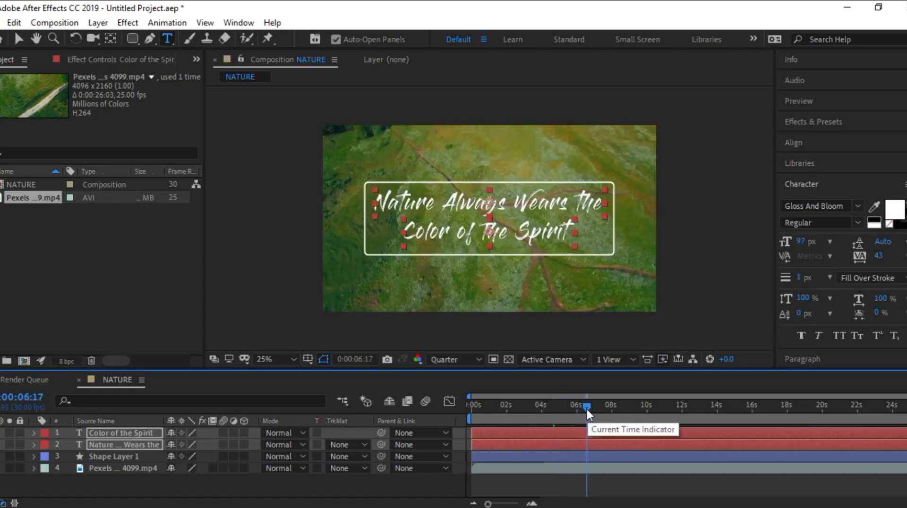
drag(586, 410, 562, 407)
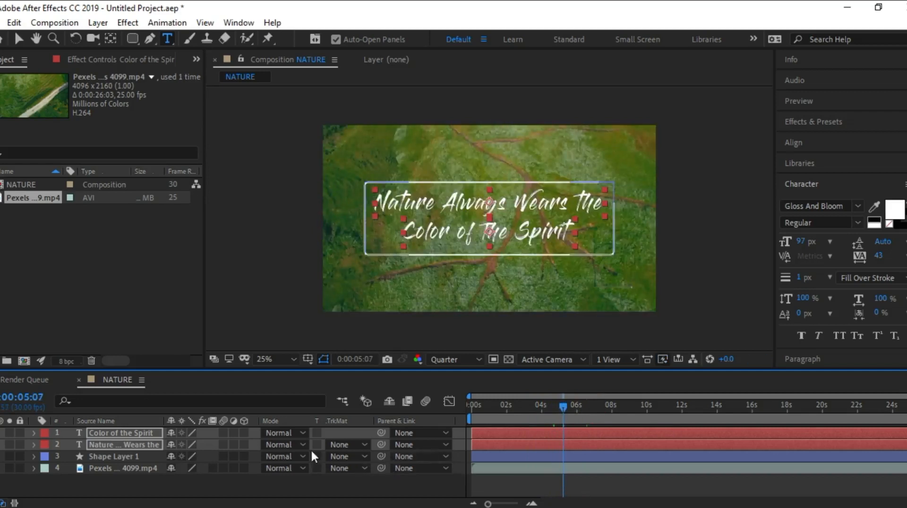
ctrl+click(136, 442)
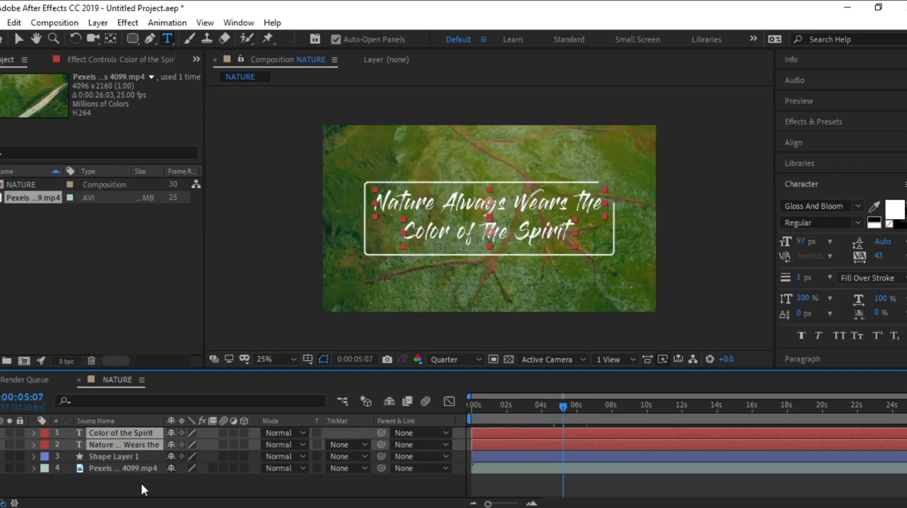
click(140, 500)
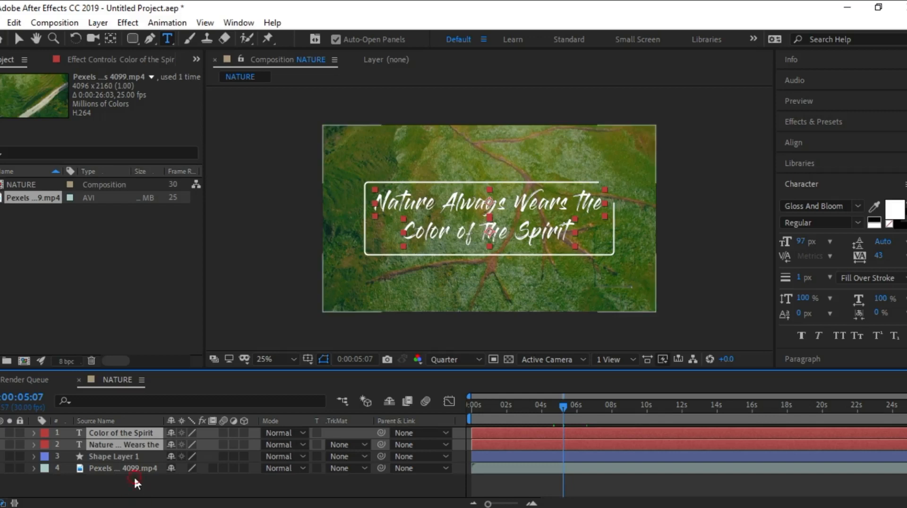
- Start a Pen tool mask path on the "Nature Always Wears the" layer, tracing the strokes of the letter N
click(116, 445)
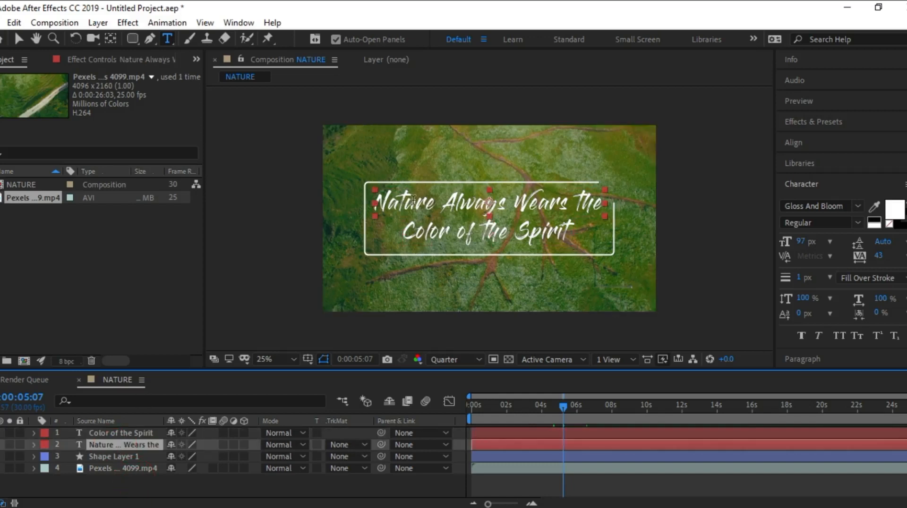
key(period)
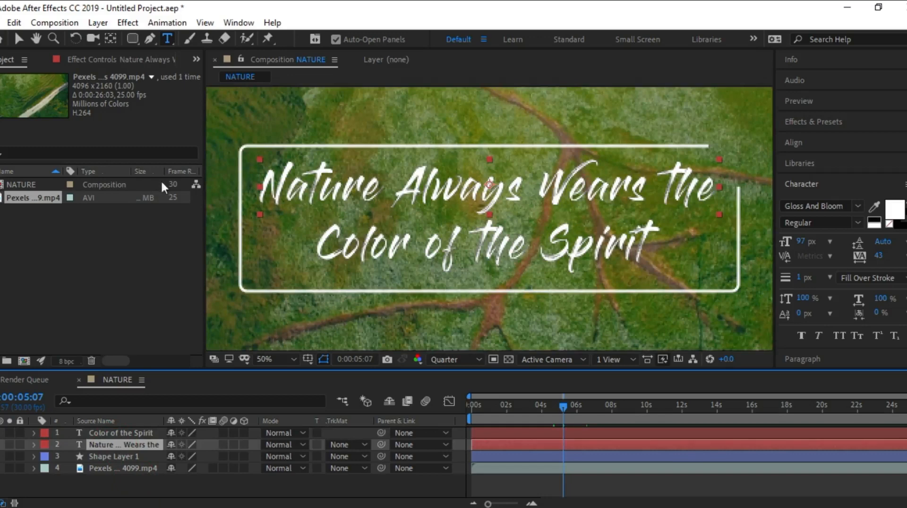
click(151, 40)
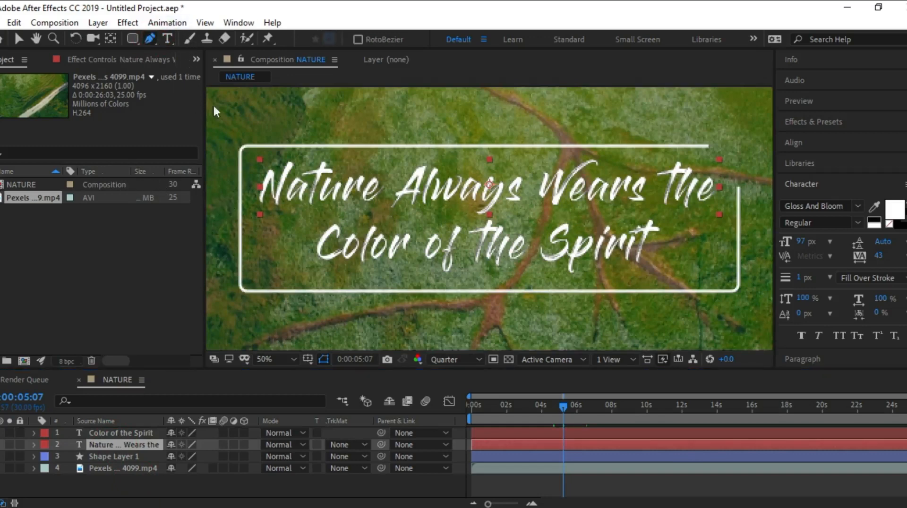
click(262, 201)
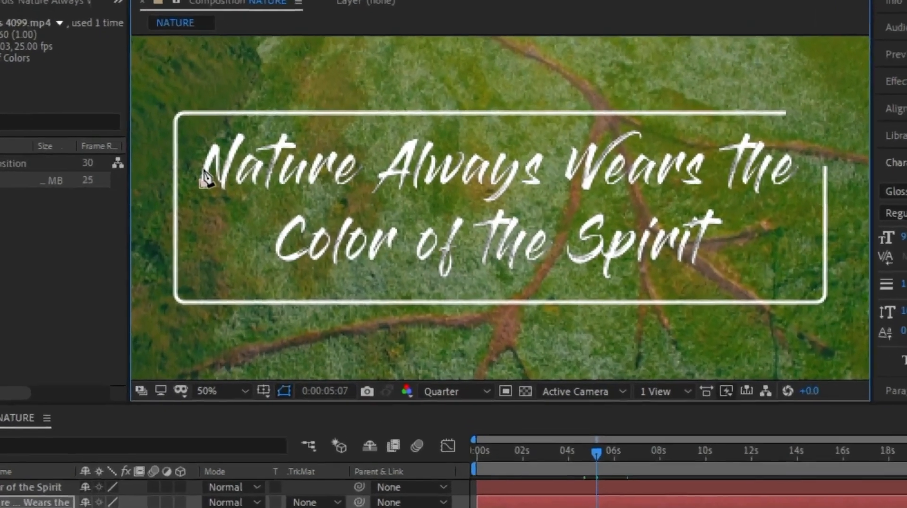
click(262, 189)
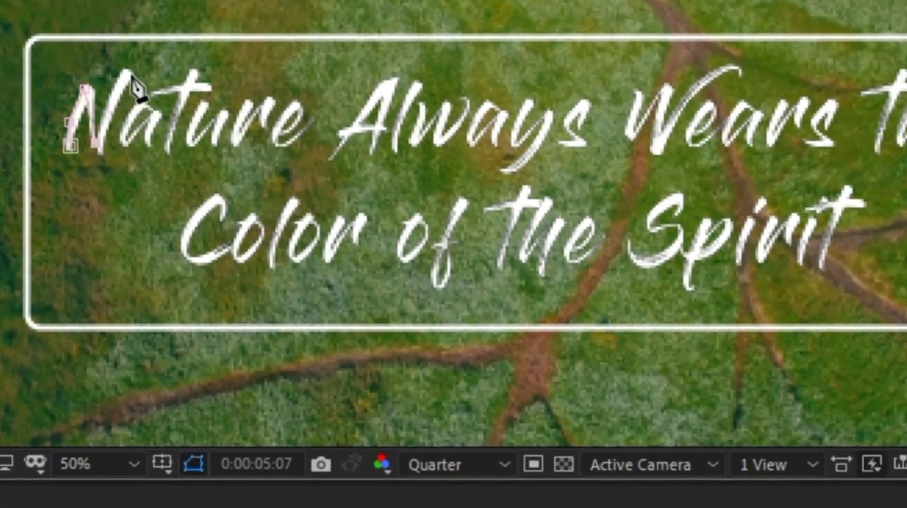
click(101, 155)
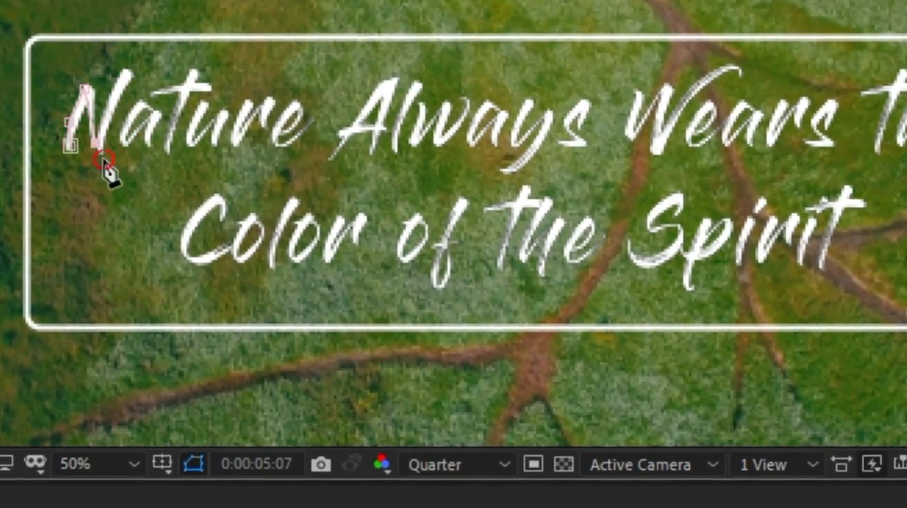
click(124, 74)
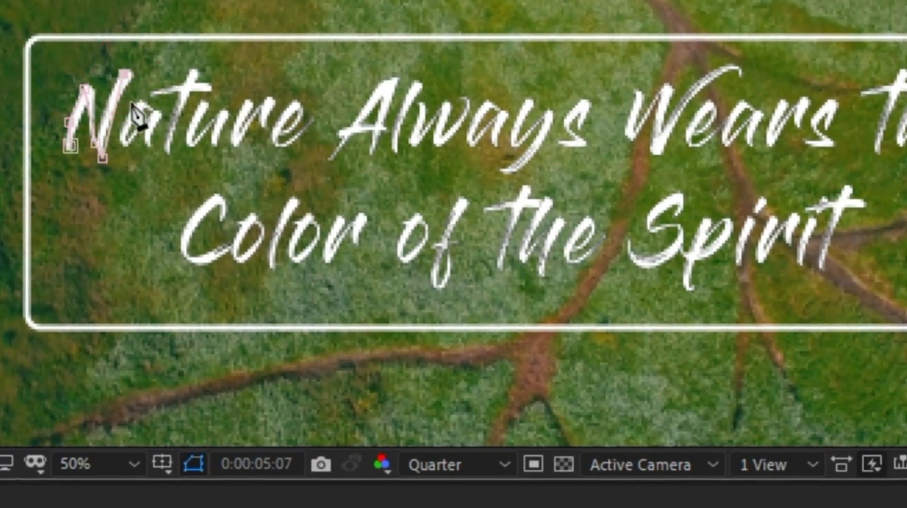
click(143, 103)
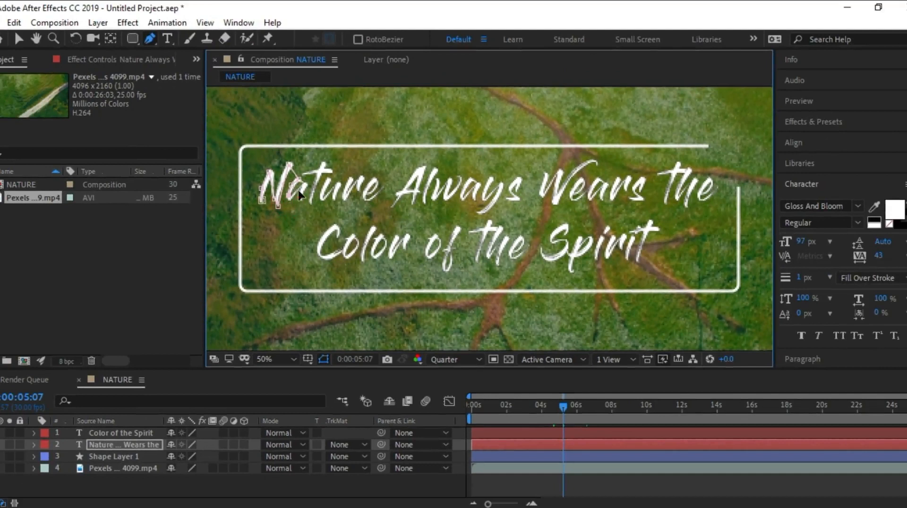
key(ctrl+z)
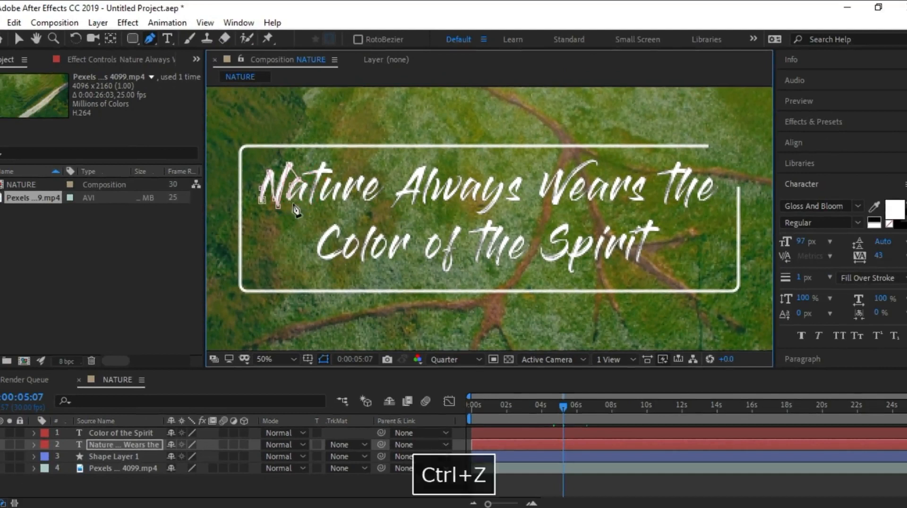
- Continue the mask path over the remaining letters of the word "Nature", undoing misplaced points
click(323, 163)
click(310, 203)
click(312, 173)
key(ctrl+z)
click(304, 171)
click(331, 171)
key(ctrl+z)
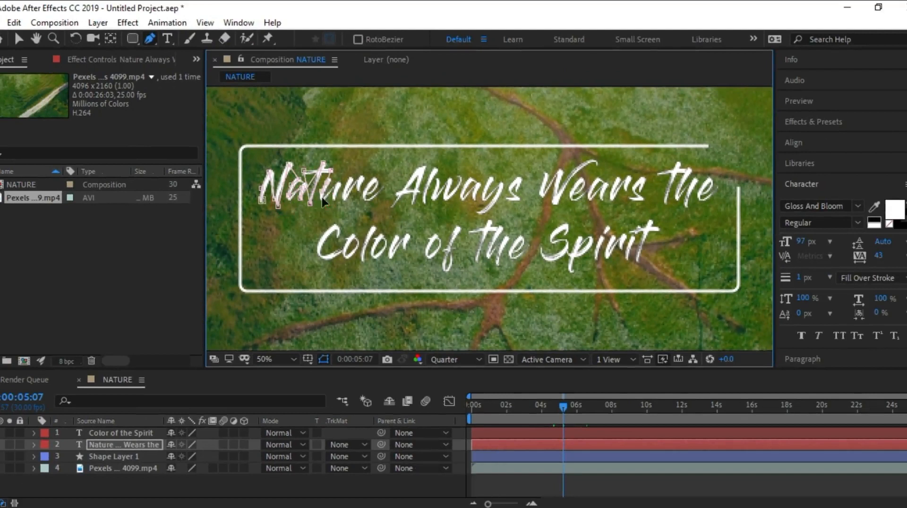
click(351, 177)
key(ctrl+z)
key(ctrl+z)
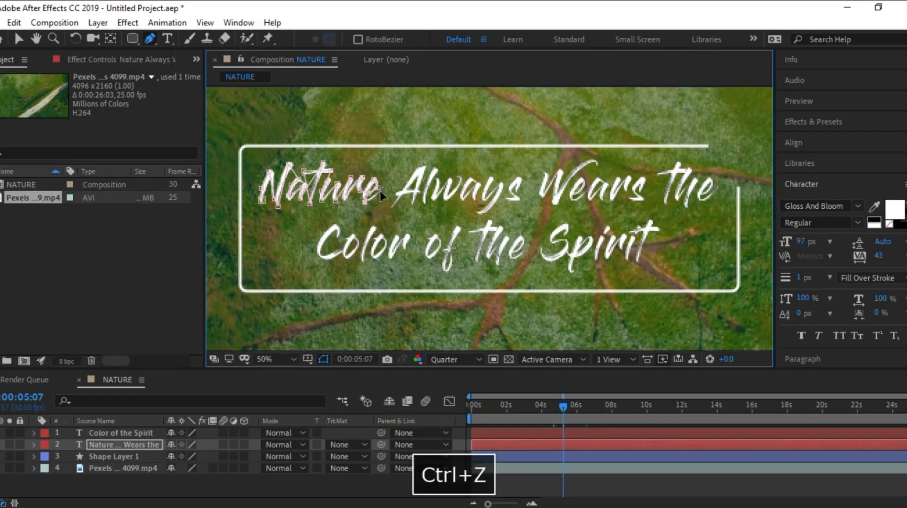
- Extend the mask path along the letter strokes of the word "Always", undoing misplaced points
click(386, 189)
click(412, 204)
click(394, 192)
click(421, 193)
click(435, 169)
click(425, 202)
click(437, 178)
key(ctrl+z)
click(435, 198)
click(456, 192)
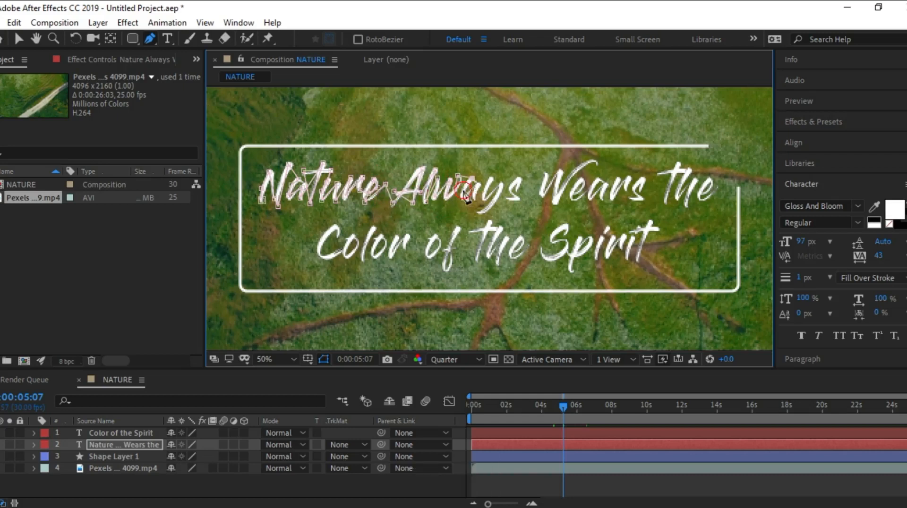
key(ctrl+z)
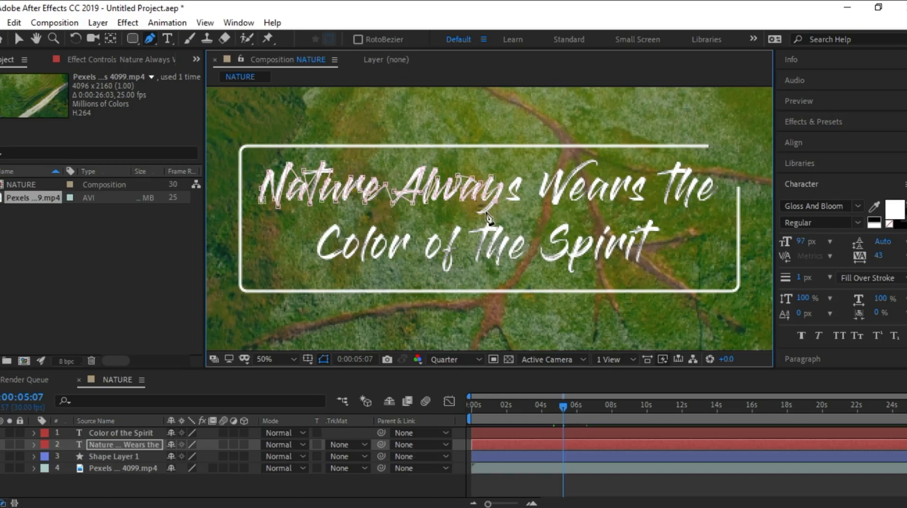
key(ctrl+z)
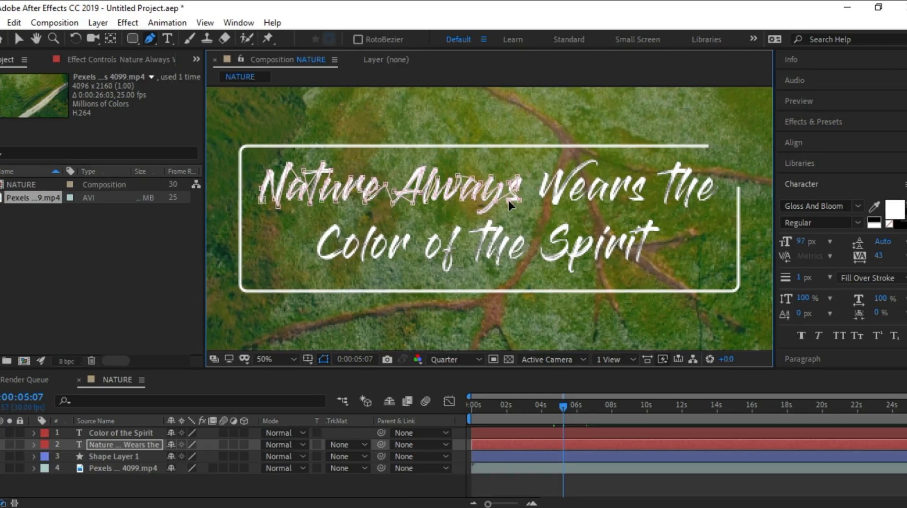
- Extend the mask path along the letter strokes of the word "Wears", undoing misplaced points
click(591, 169)
click(572, 189)
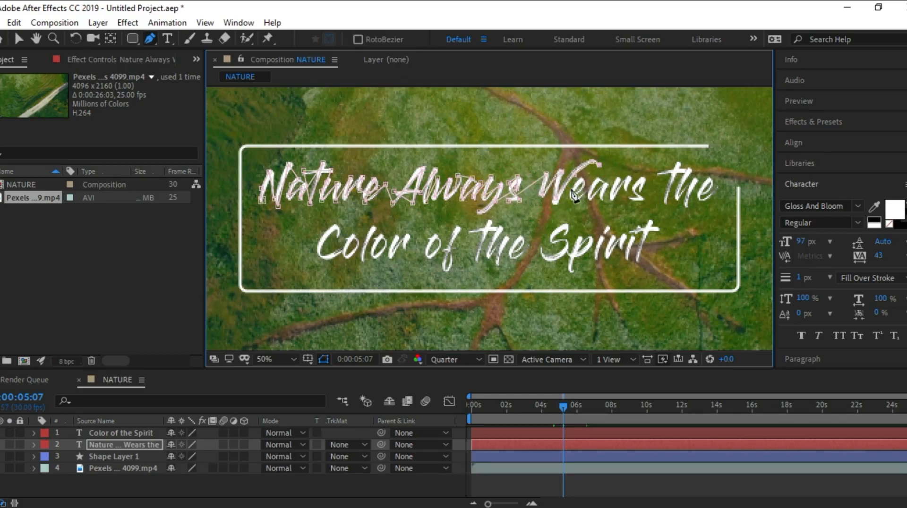
key(ctrl+z)
key(ctrl+z)
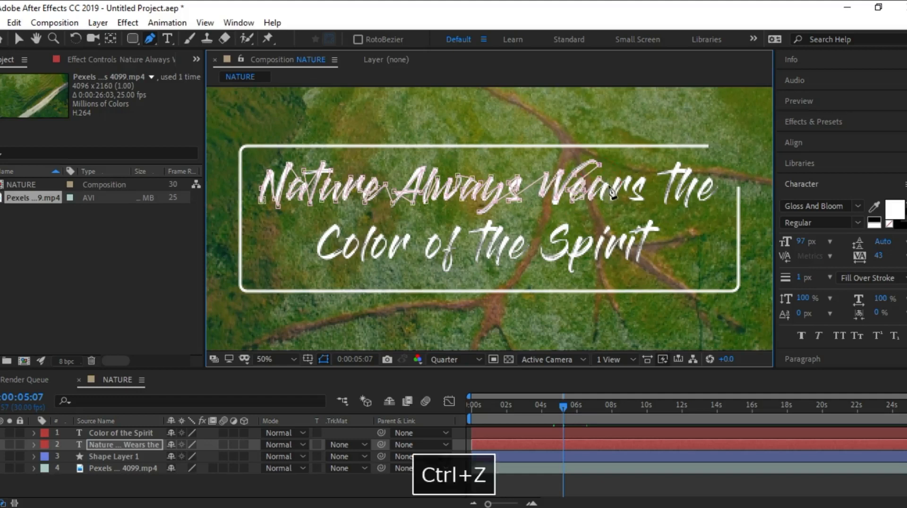
click(631, 200)
click(643, 200)
- Finish the mask path by tracing the letters of the word "the" at the end of the first line
click(676, 161)
click(663, 204)
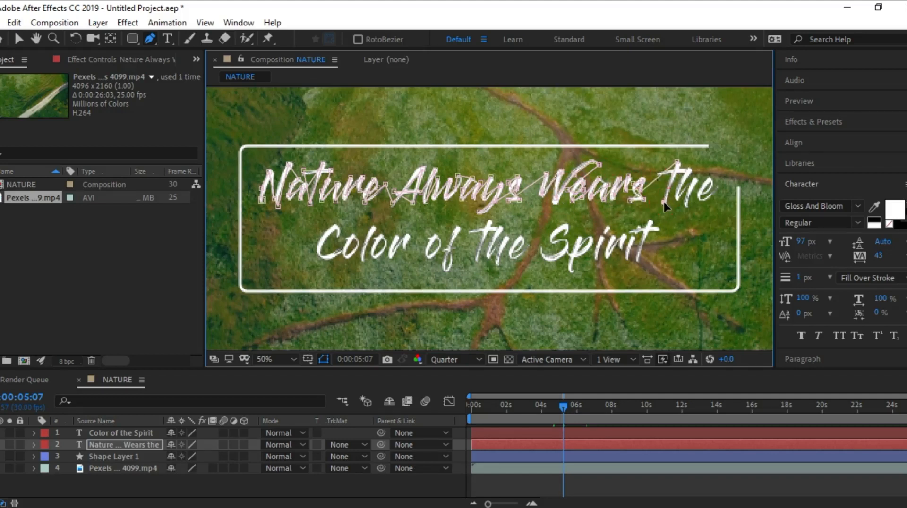
click(686, 169)
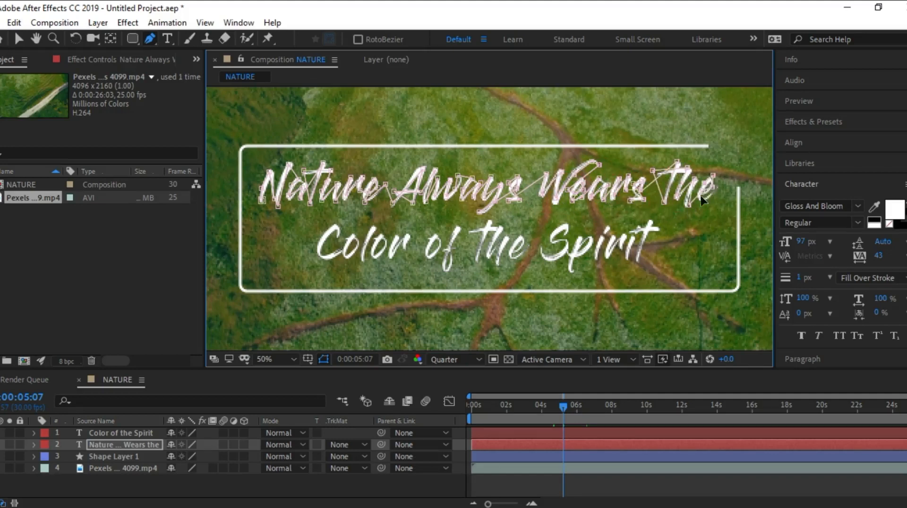
click(712, 196)
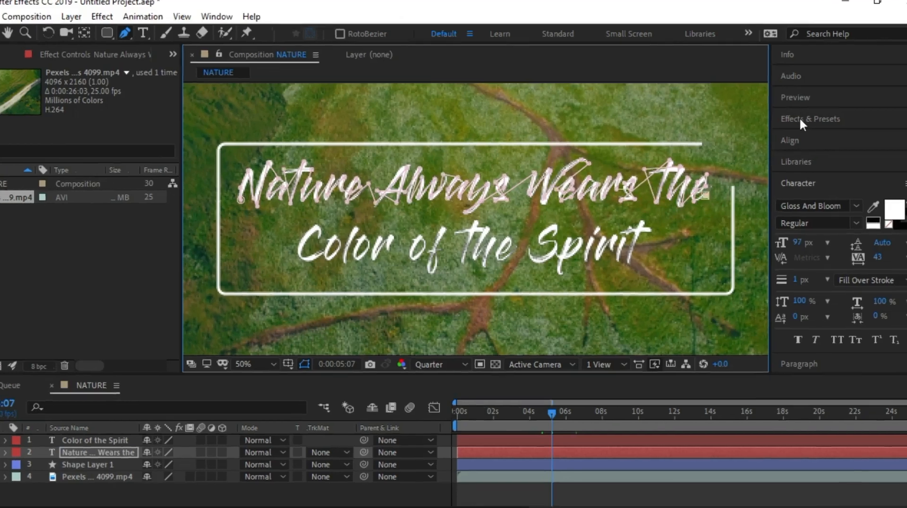
- Find the Generate Stroke effect by searching for "stro" and apply it to the "Nature Always Wears the" layer
click(800, 117)
click(799, 128)
text(stro)
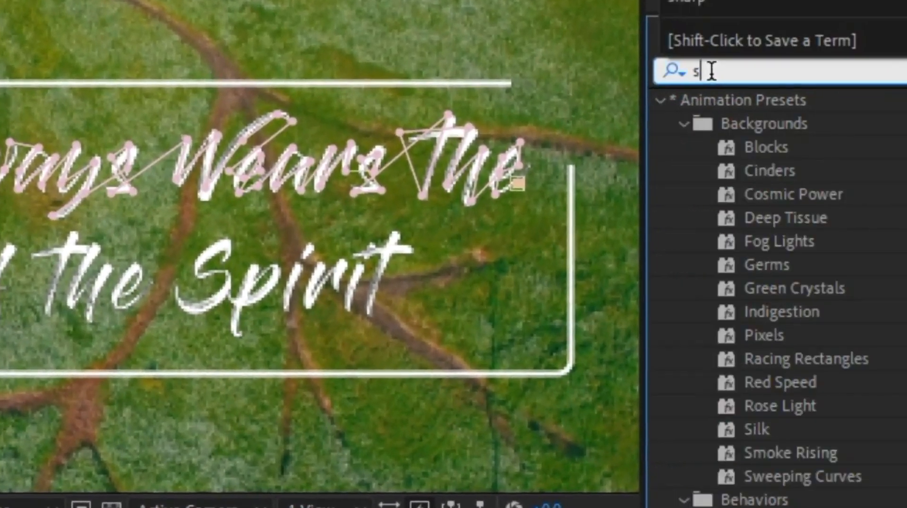
mouse_move(756, 409)
mouse_down()
mouse_move(766, 414)
mouse_move(486, 378)
mouse_move(0, 505)
mouse_up()
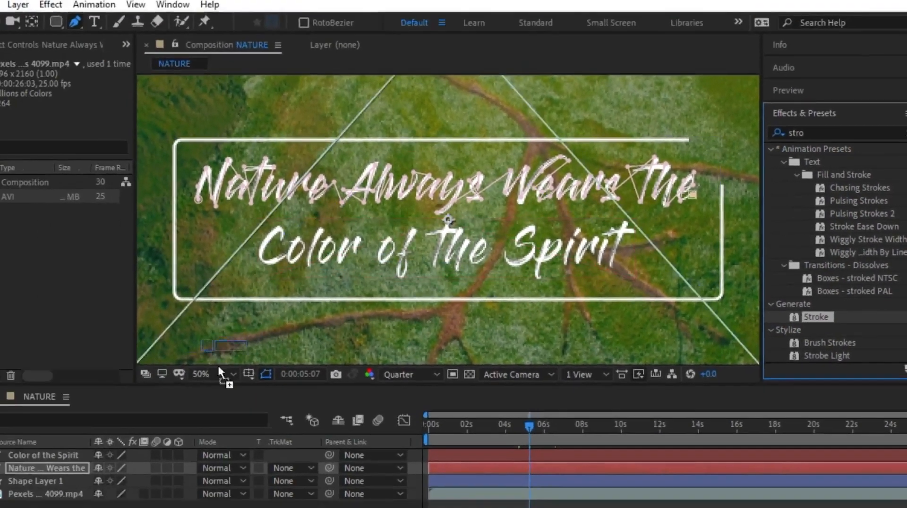
mouse_move(218, 367)
mouse_down()
mouse_move(113, 475)
mouse_move(76, 469)
mouse_up()
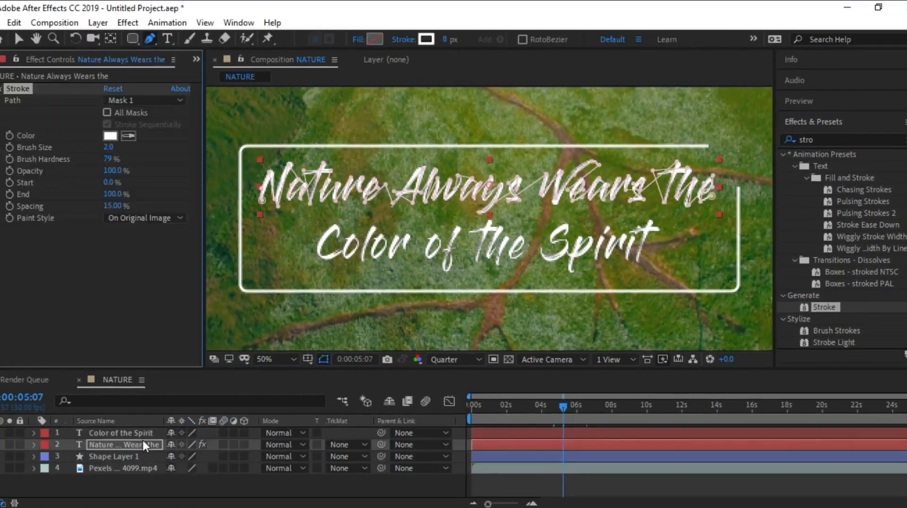
- Increase the Stroke effect's Brush Size to 10.6 so the stroke covers the letters of the first line
key(v)
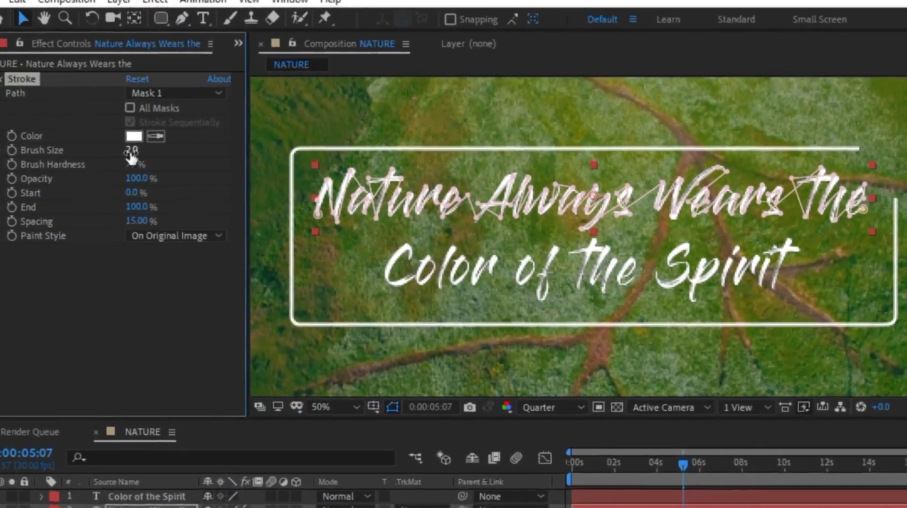
drag(108, 147, 121, 147)
mouse_move(236, 161)
mouse_down()
mouse_move(218, 158)
mouse_move(297, 157)
mouse_up()
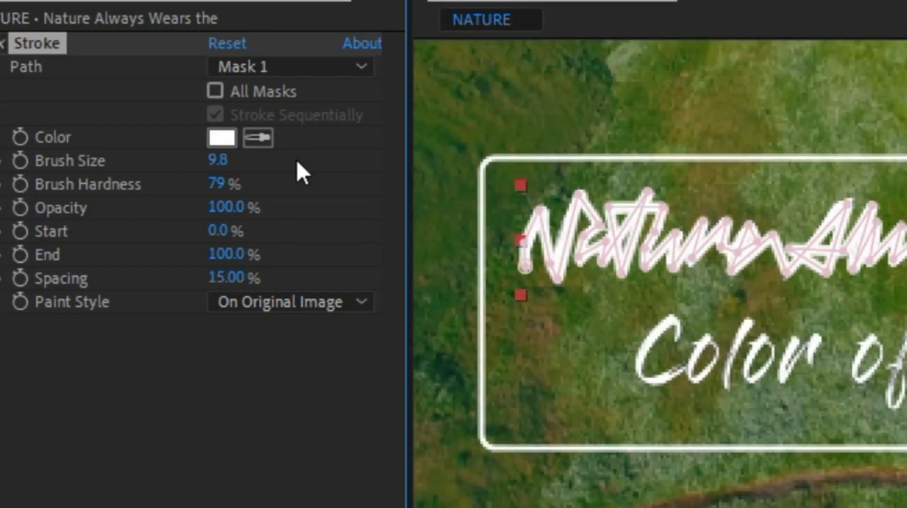
drag(218, 165, 228, 165)
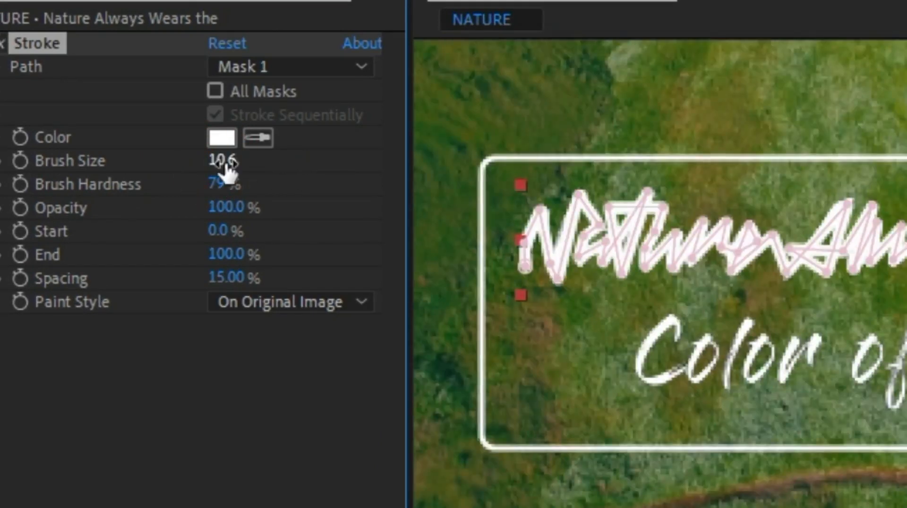
- Set the first line's Stroke Paint Style to Reveal Original Image and keyframe its End at 0% at 0:00:05:01
click(260, 307)
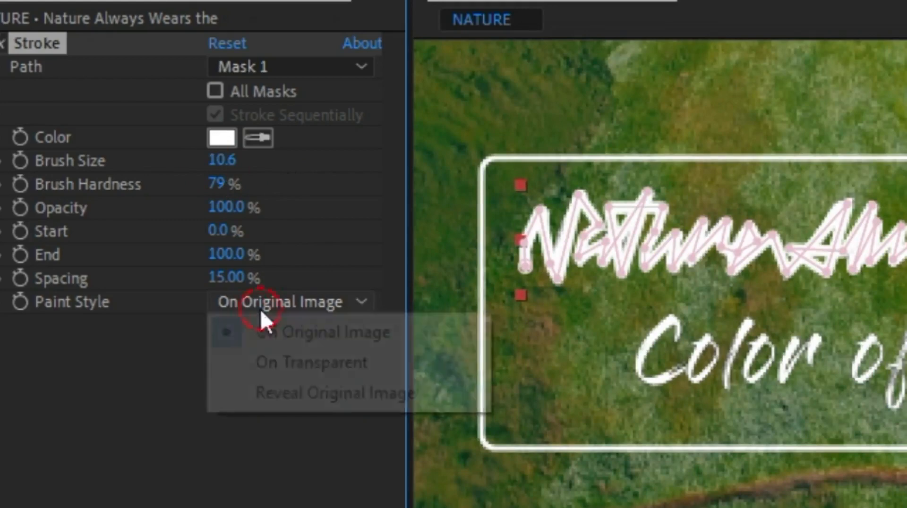
click(277, 395)
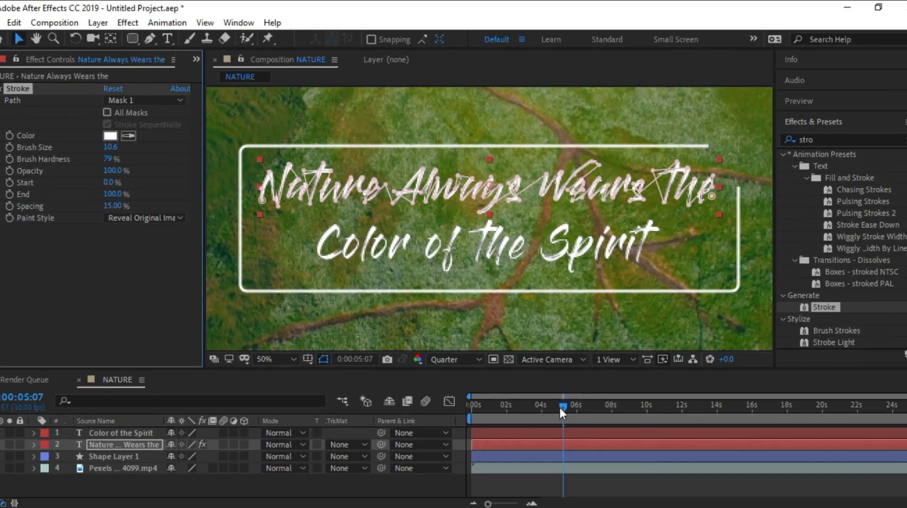
drag(565, 406, 560, 406)
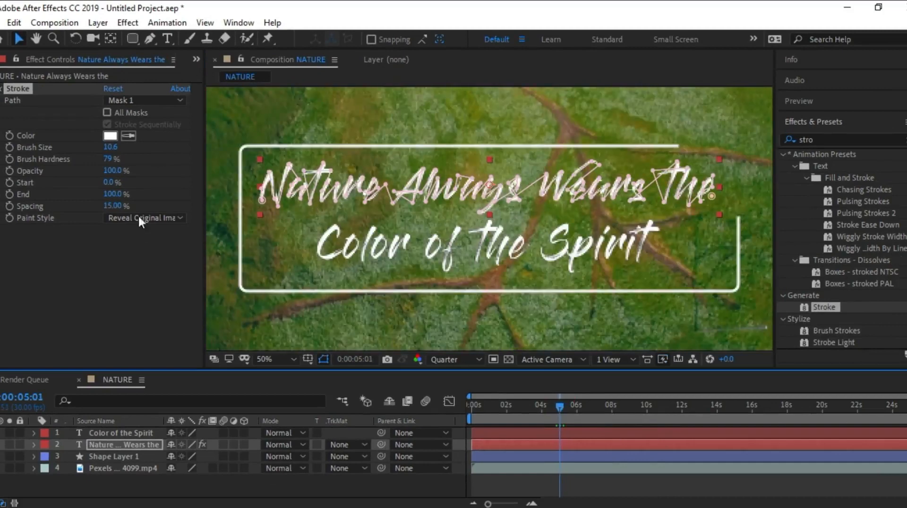
click(10, 194)
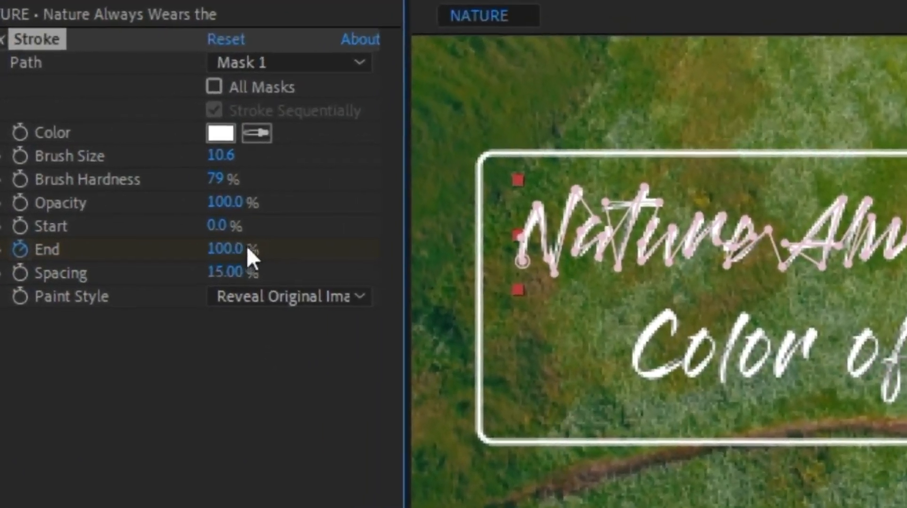
drag(239, 249, 0, 249)
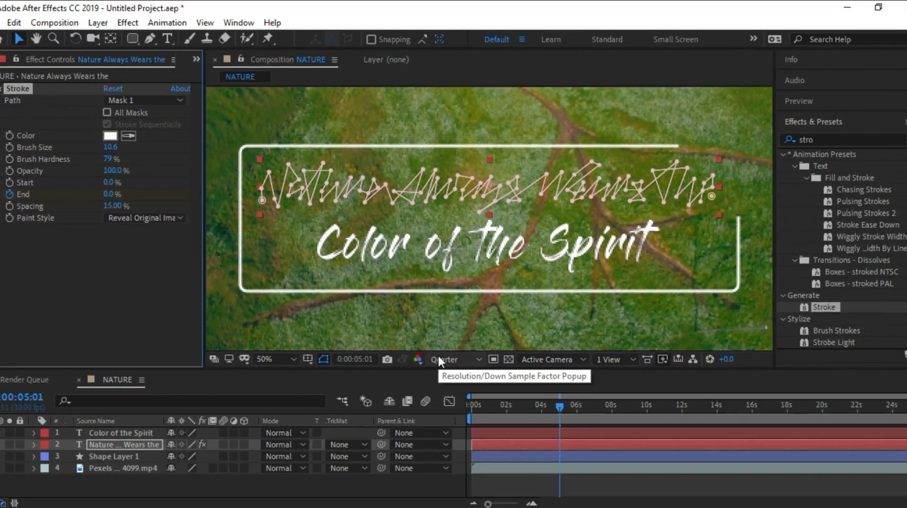
- Add a second End keyframe of 100% at 0:00:07:11 to the Stroke effect on the first text line
key(ctrl+shift+Right)
key(ctrl+shift+Right)
key(ctrl+shift+Right)
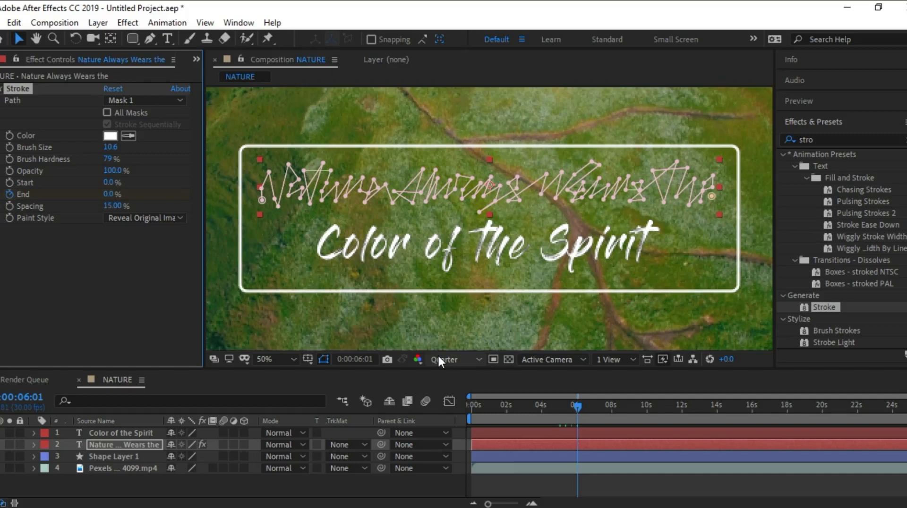
key(ctrl+shift+Right)
key(ctrl+shift+Right)
key(ctrl+shift+Right)
key(ctrl+shift+Right)
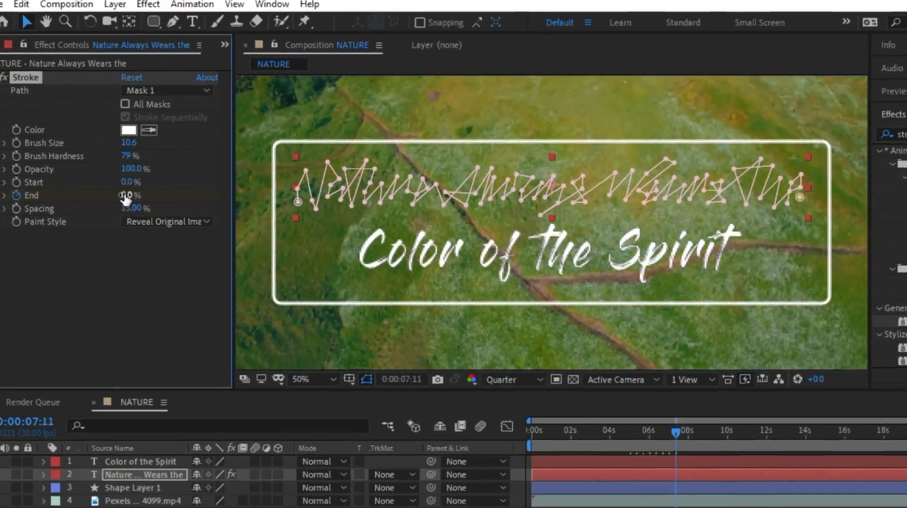
drag(109, 194, 282, 194)
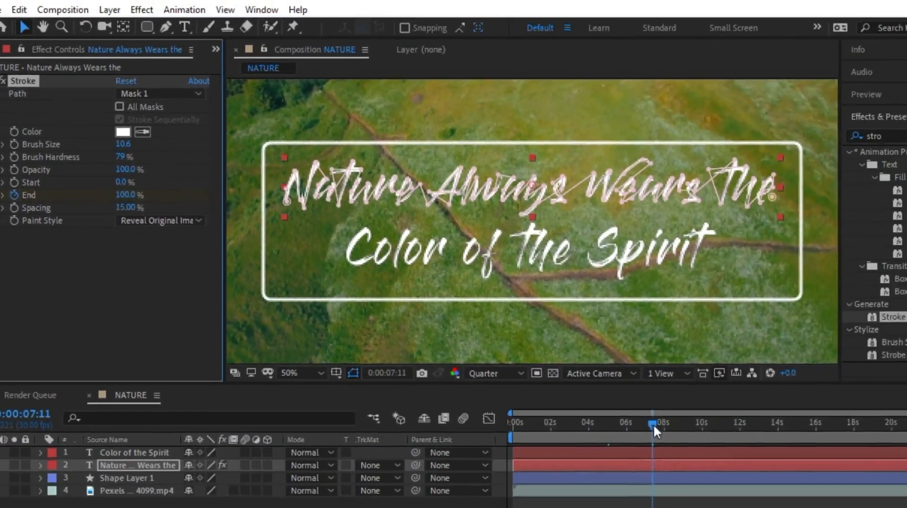
- Play back the handwriting reveal of the first text line
drag(653, 424, 623, 428)
key(space)
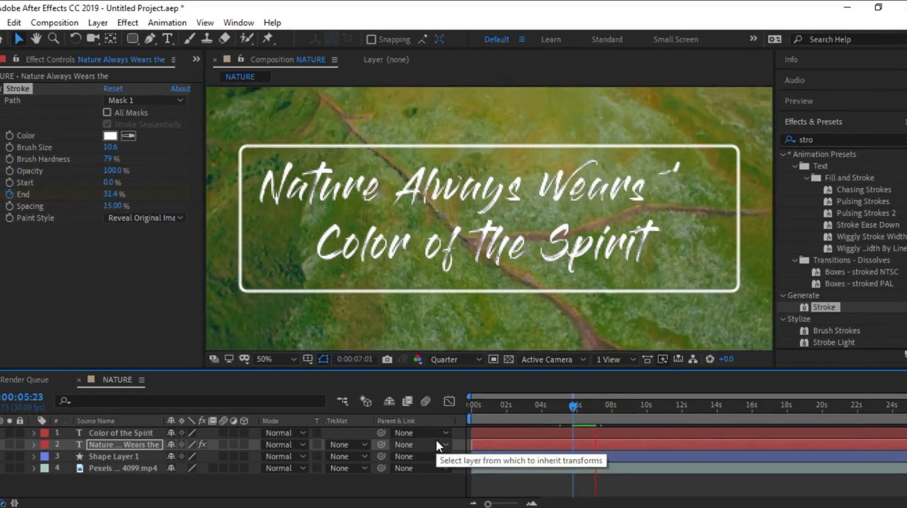
key(space)
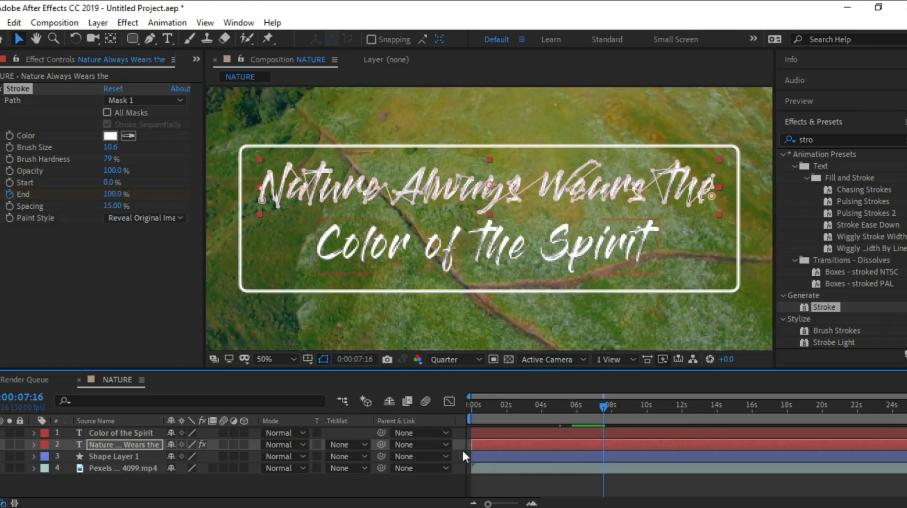
- Make the "Color of the Spirit" layer start at 0:00:07:16 and trace its letter "C" with a Pen tool mask path
click(127, 435)
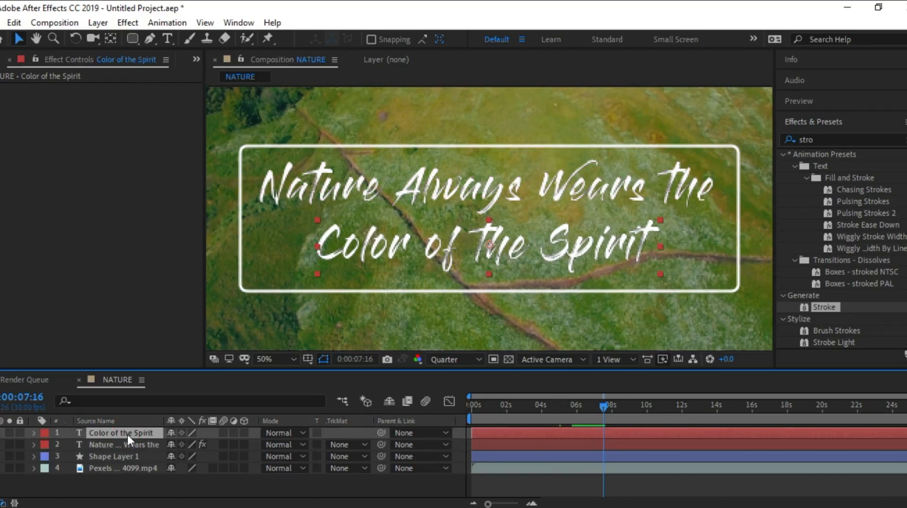
key(bracketleft)
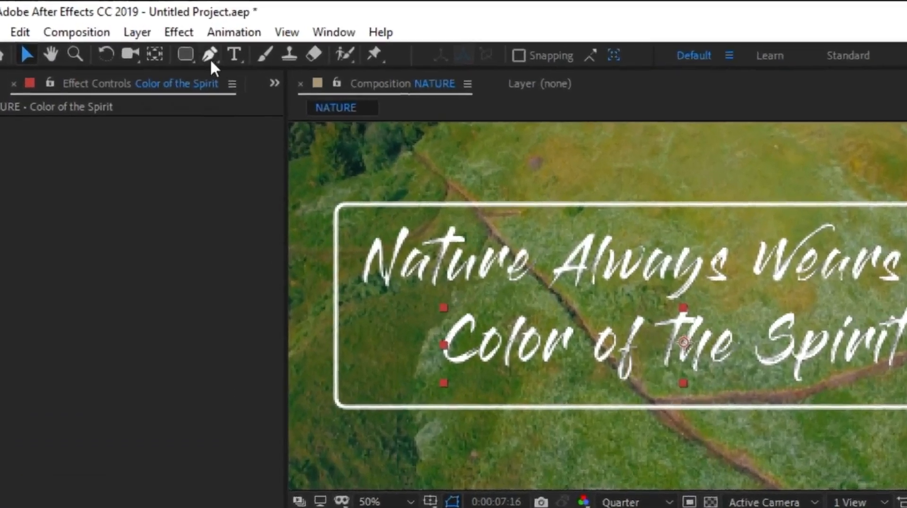
click(149, 39)
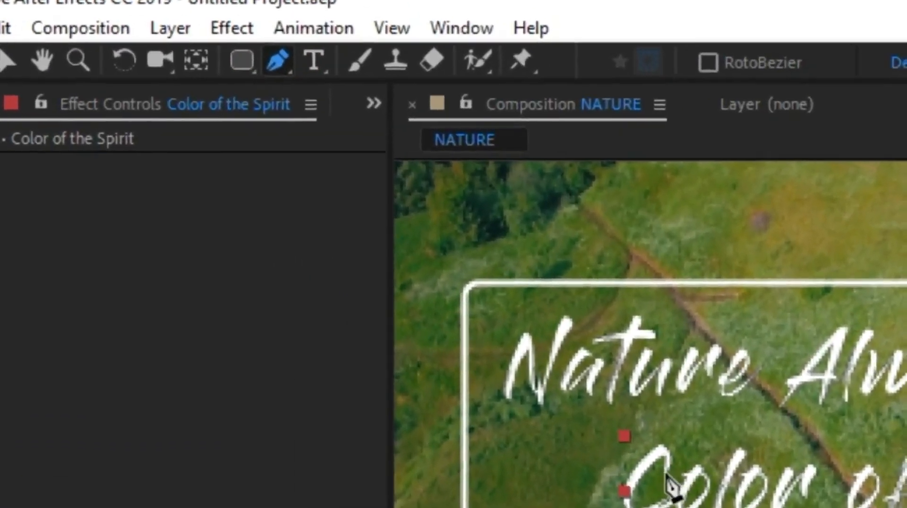
click(634, 449)
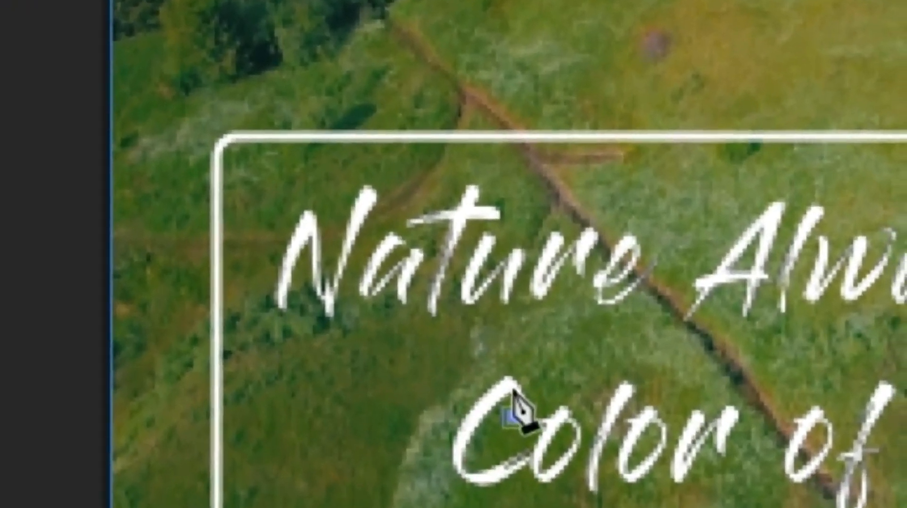
click(511, 389)
click(466, 405)
click(460, 462)
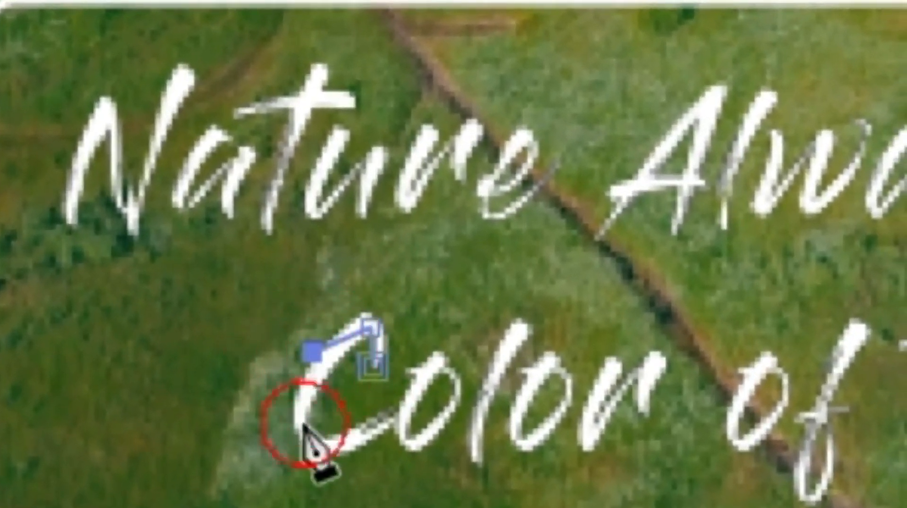
click(338, 453)
click(386, 426)
- Extend the mask path along the remaining letters "olor" of the word "Color"
click(446, 349)
click(415, 443)
click(415, 442)
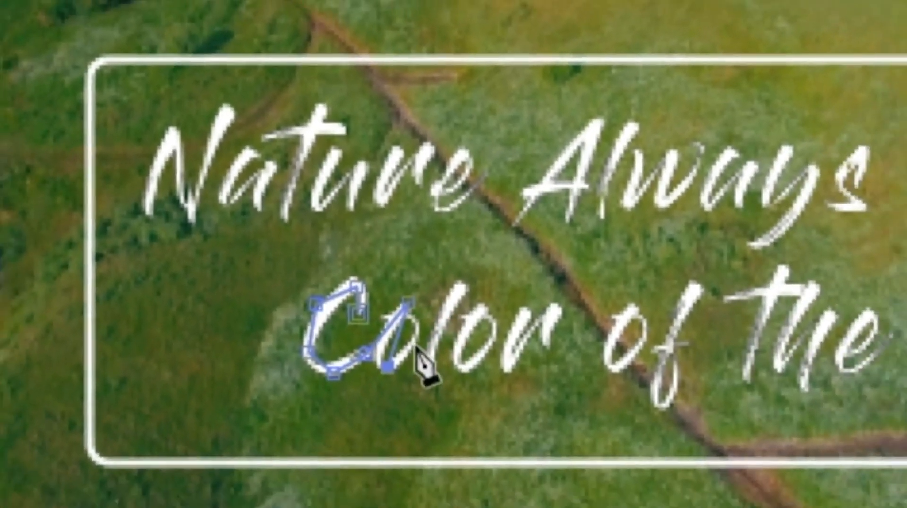
click(456, 407)
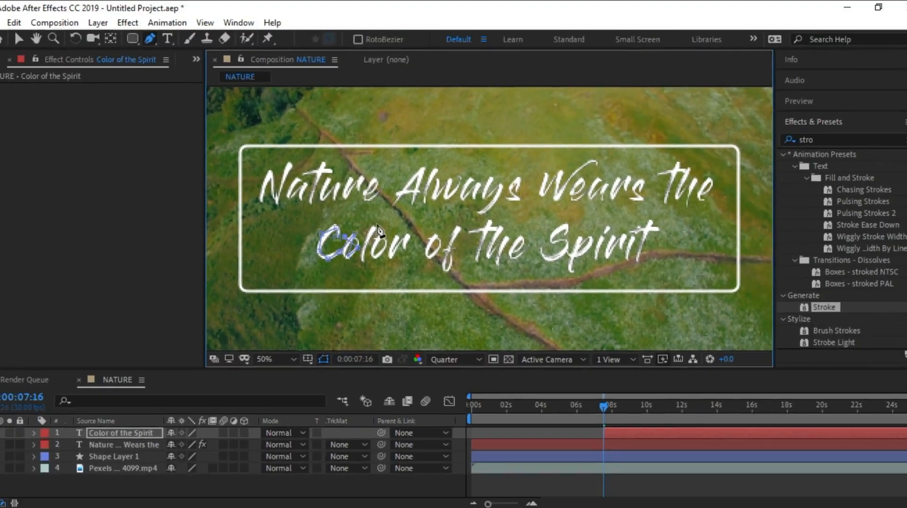
click(377, 224)
scroll(373, 236, up, 1)
key(ctrl+z)
click(303, 255)
click(293, 296)
click(326, 251)
click(318, 277)
- Continue the mask path along the letters of the word "of" in the second line
click(372, 259)
click(385, 253)
click(368, 270)
click(364, 292)
click(426, 235)
click(403, 286)
click(398, 318)
- Trace the word "the" in the second line with the mask path, redoing a misplaced point on the "t"
click(490, 224)
click(465, 306)
key(ctrl+z)
click(465, 306)
click(449, 241)
click(514, 239)
click(485, 297)
click(494, 262)
click(555, 276)
click(556, 259)
click(539, 261)
click(530, 298)
click(546, 298)
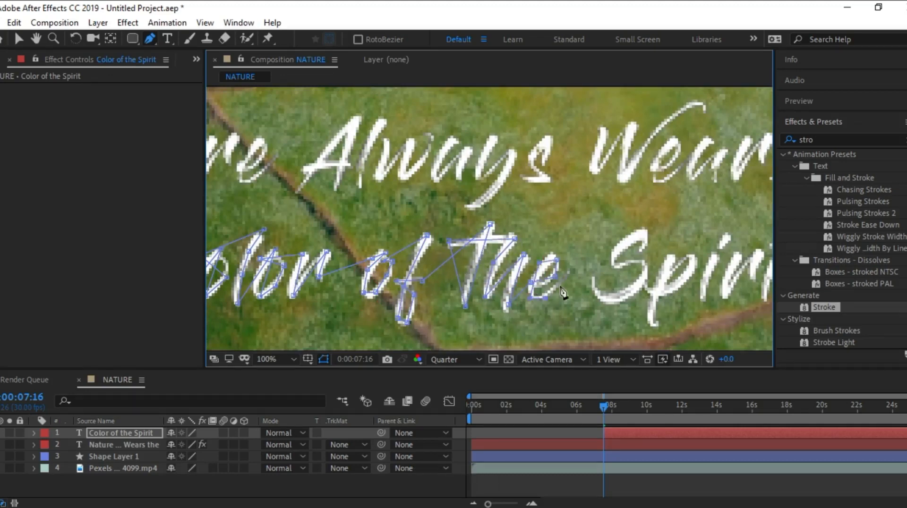
click(568, 279)
- Continue the mask path over the letters "Sp" of the word "Spirit"
key(space)
drag(642, 263, 466, 263)
click(495, 252)
click(488, 272)
click(476, 289)
click(475, 312)
click(481, 325)
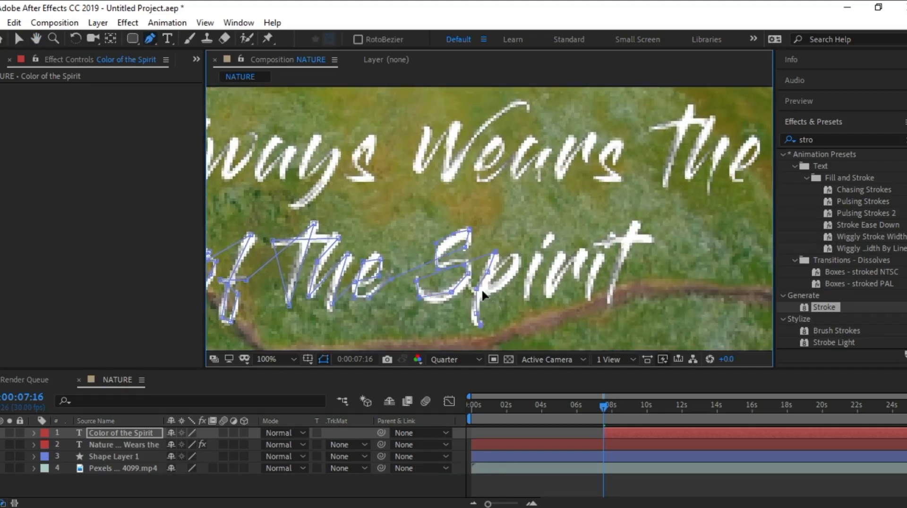
click(495, 290)
click(509, 280)
- Finish the second line's mask path by tracing the letters "irit", including the crossbar of the "t"
click(549, 234)
click(529, 301)
click(563, 253)
click(550, 295)
click(583, 250)
click(589, 295)
click(601, 252)
click(633, 224)
click(611, 298)
click(604, 237)
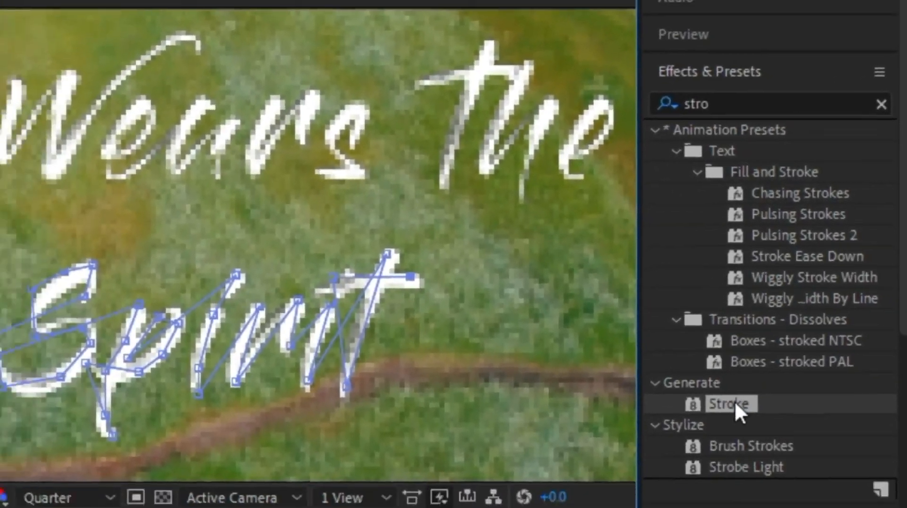
- Apply the Stroke effect to the "Color of the Spirit" layer and set its Brush Size to 9.0
mouse_move(734, 404)
mouse_down()
mouse_move(398, 360)
mouse_move(2, 391)
mouse_move(82, 433)
mouse_move(123, 432)
mouse_up()
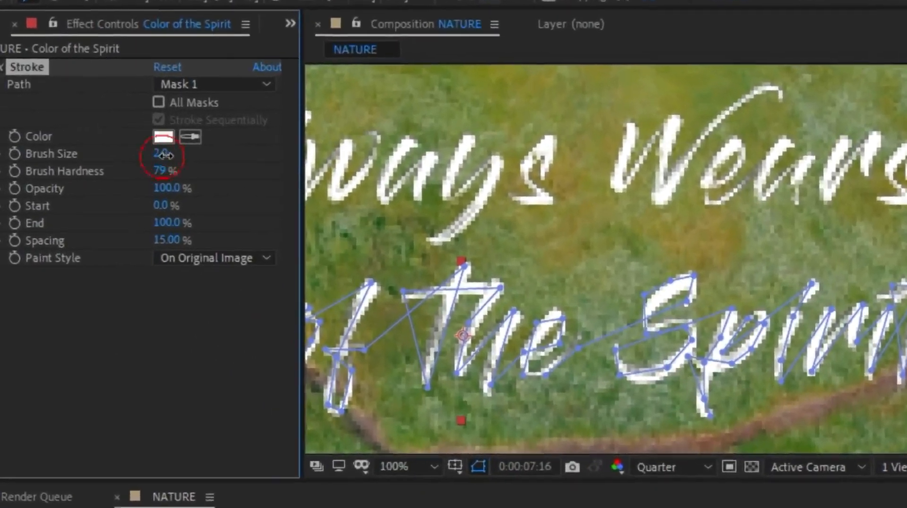
drag(166, 155, 203, 155)
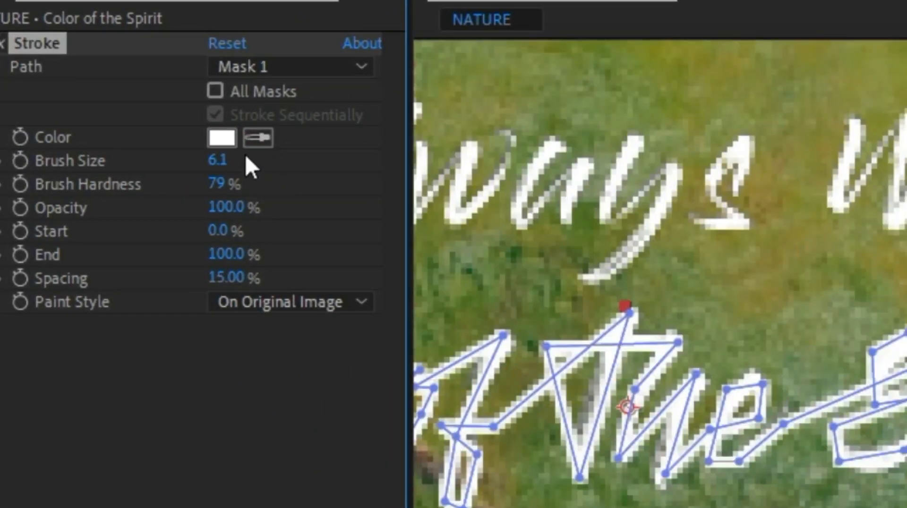
drag(217, 163, 258, 166)
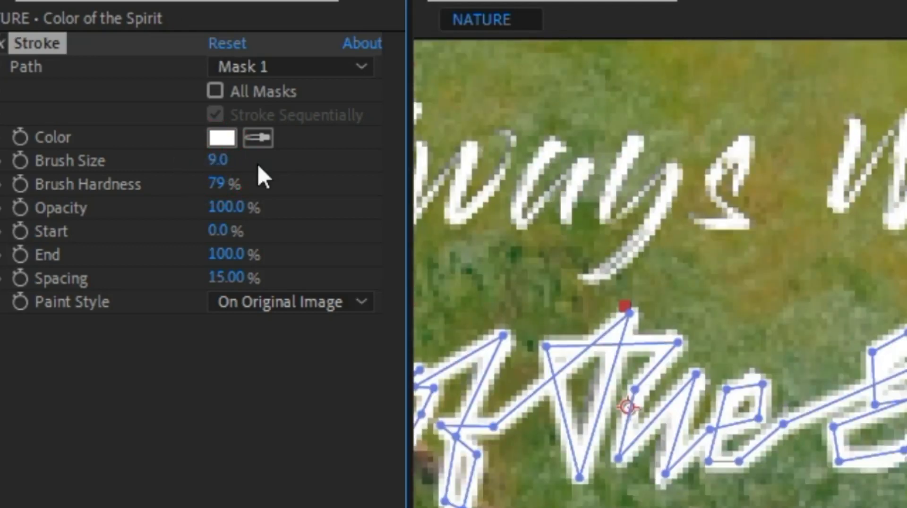
- Set the second line's Stroke Paint Style to Reveal Original Image and keyframe its End at 0% at 0:00:07:16
click(267, 304)
click(285, 394)
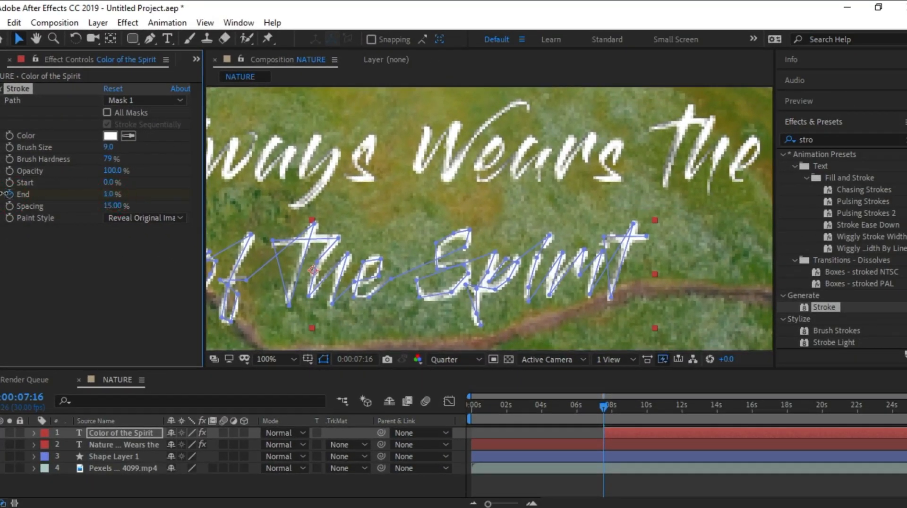
drag(3, 194, 1, 194)
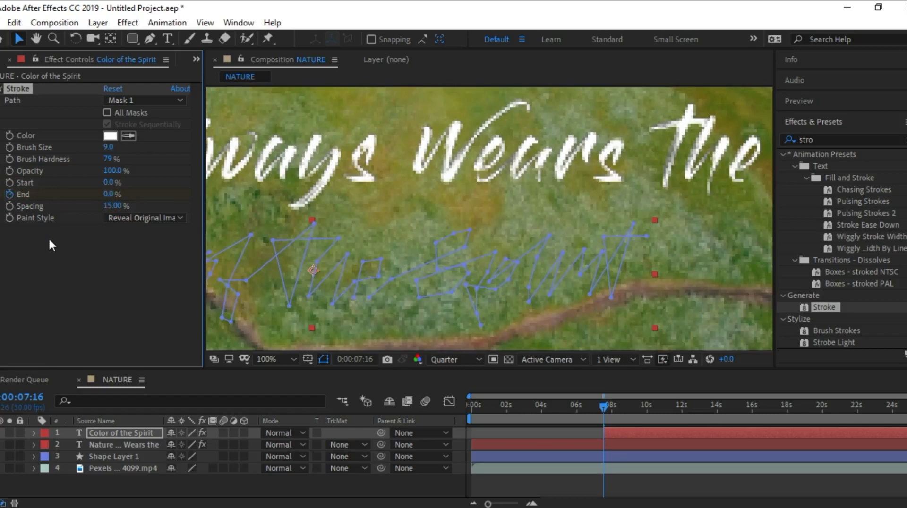
- Add an End keyframe of 100% at 0:00:10:06 to the Stroke effect on the second text line
key(ctrl+shift+Right)
key(ctrl+shift+Right)
key(ctrl+shift+Right)
key(ctrl+shift+Right)
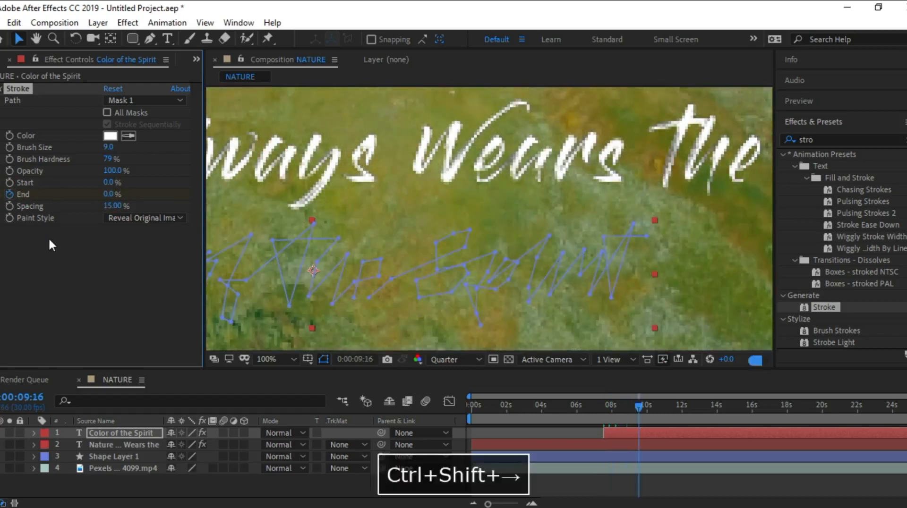
key(ctrl+shift+Right)
key(ctrl+shift+Right)
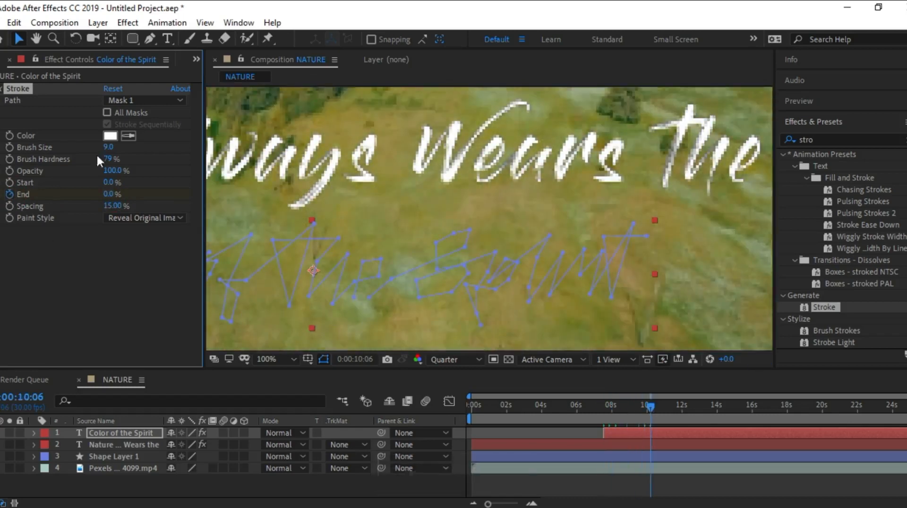
drag(261, 193, 678, 391)
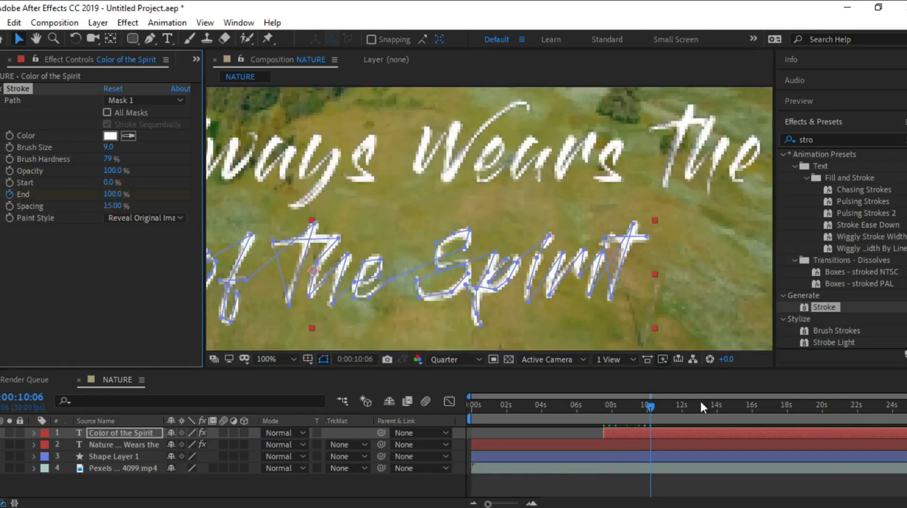
- View the whole composition at 25% and play the title animation from the start
click(266, 359)
click(285, 210)
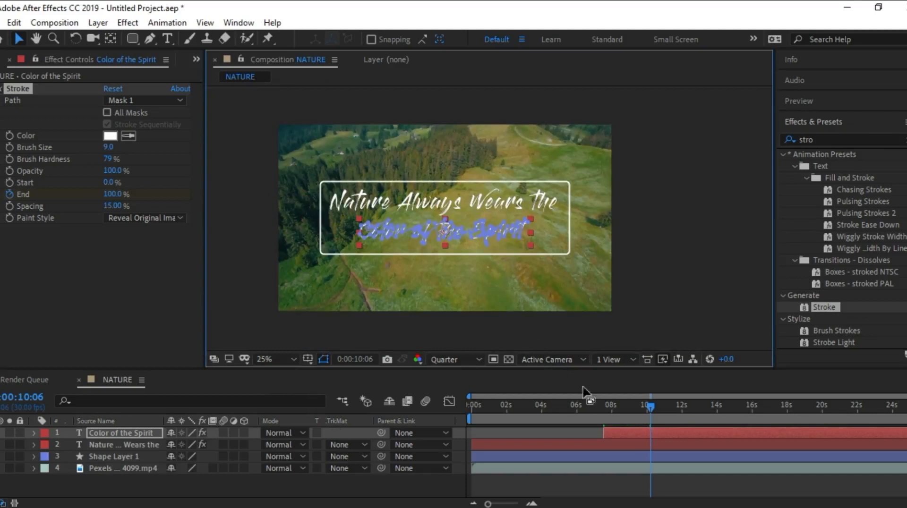
drag(652, 403, 428, 417)
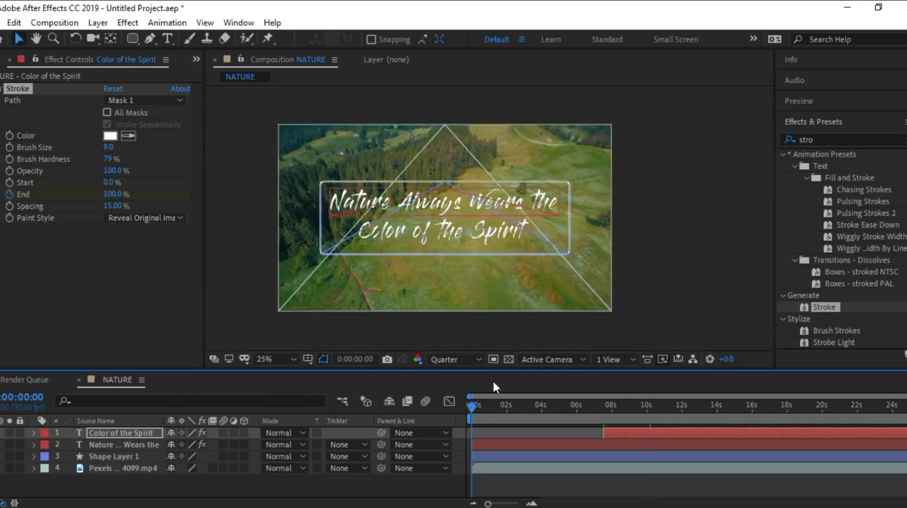
key(space)
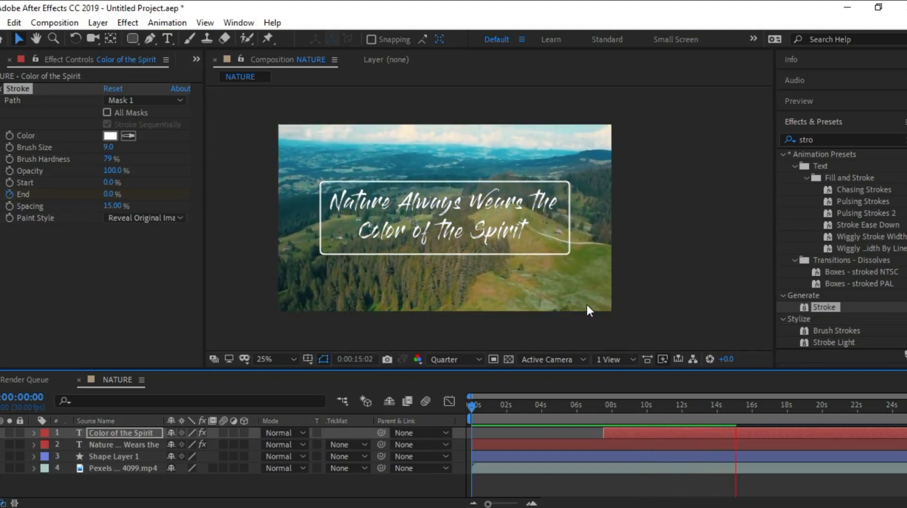
key(space)
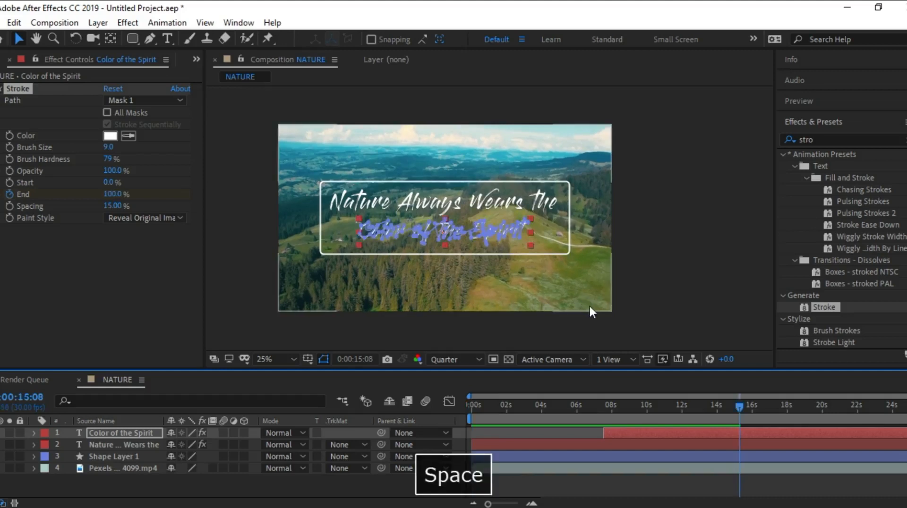
- Reveal the keyframes of Shape Layer 1 and add Start and End keyframes at 0:00:15:08
click(97, 455)
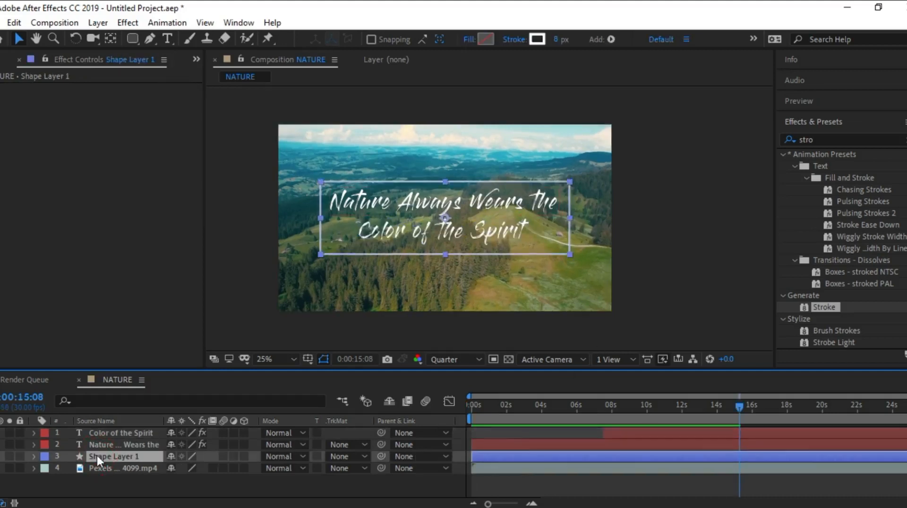
key(u)
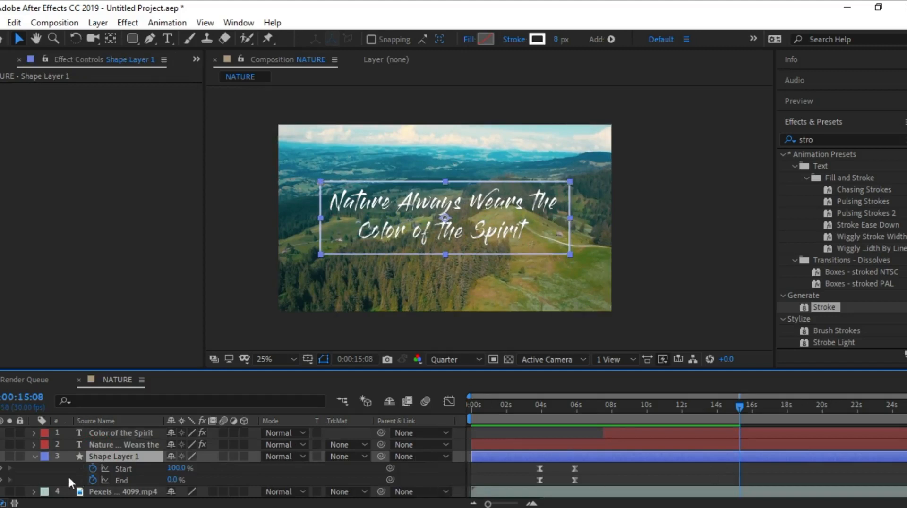
click(1, 469)
click(1, 480)
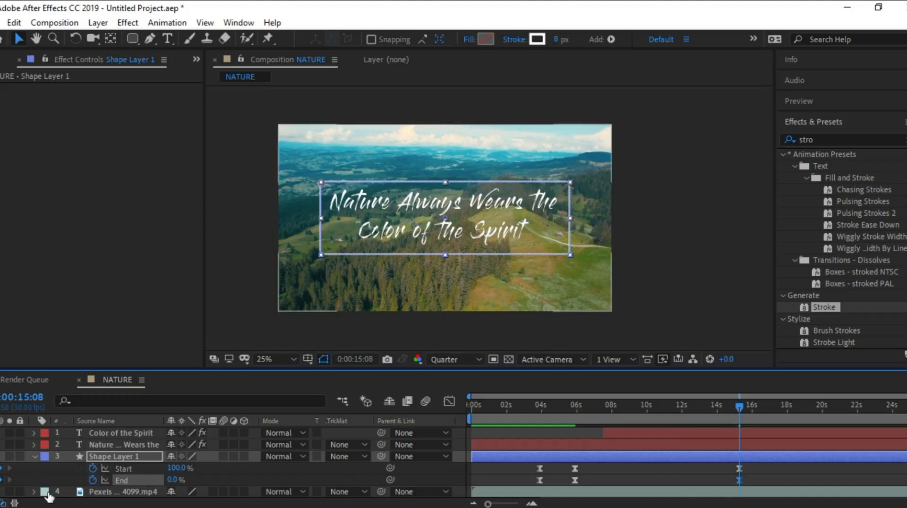
- Keyframe Shape Layer 1's Start and End at 50% at 0:00:16:08
key(ctrl+shift+Right)
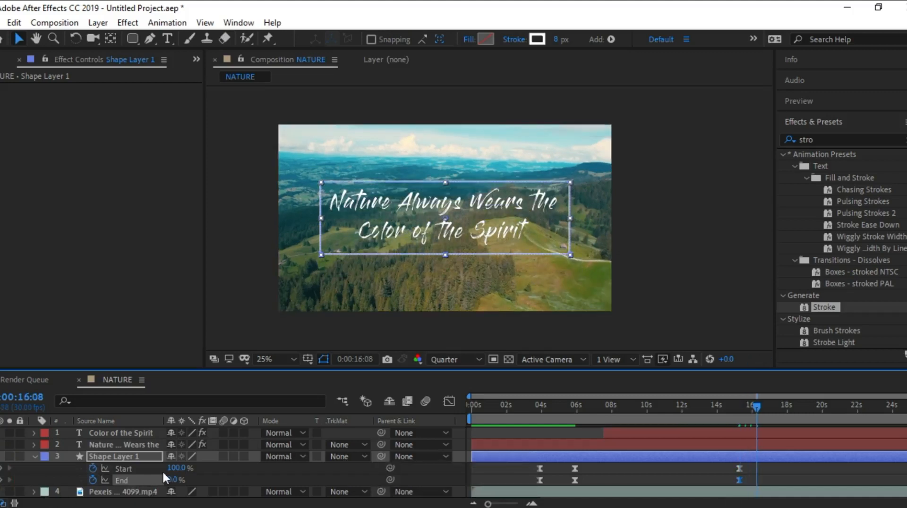
click(176, 469)
text(50)
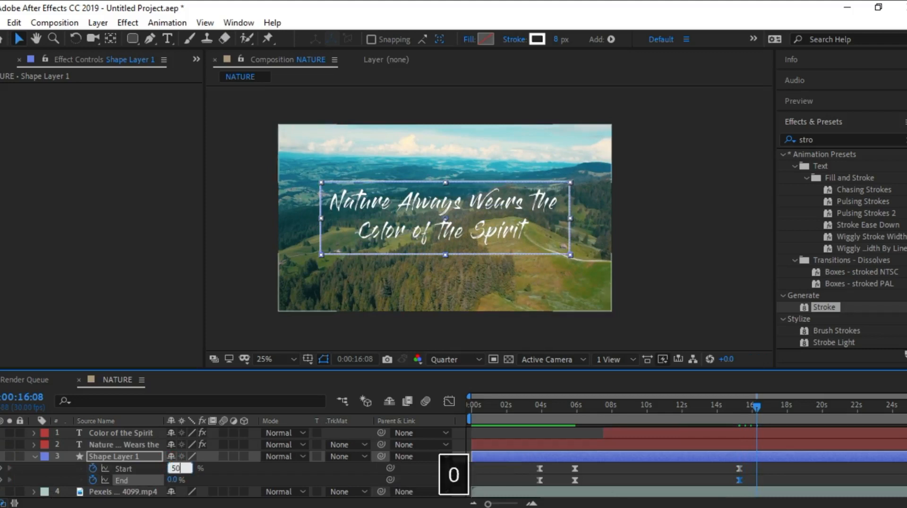
key(Return)
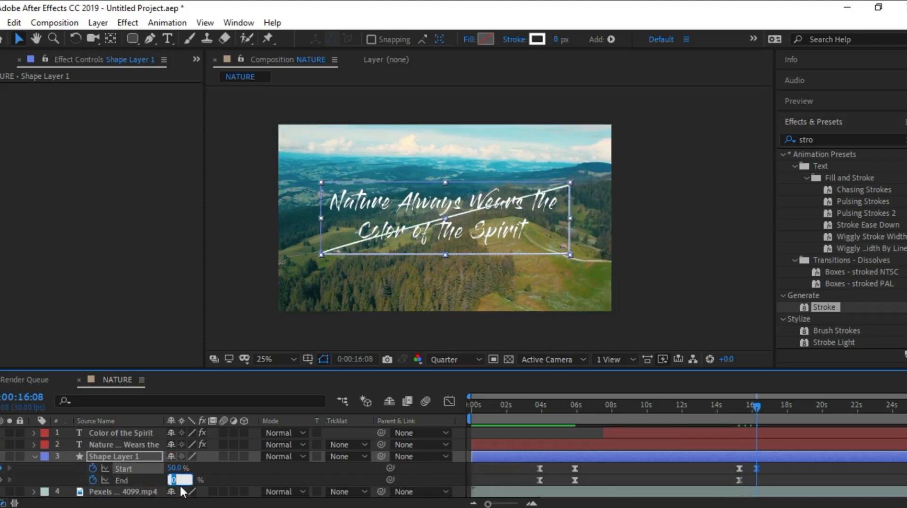
text(50)
key(Return)
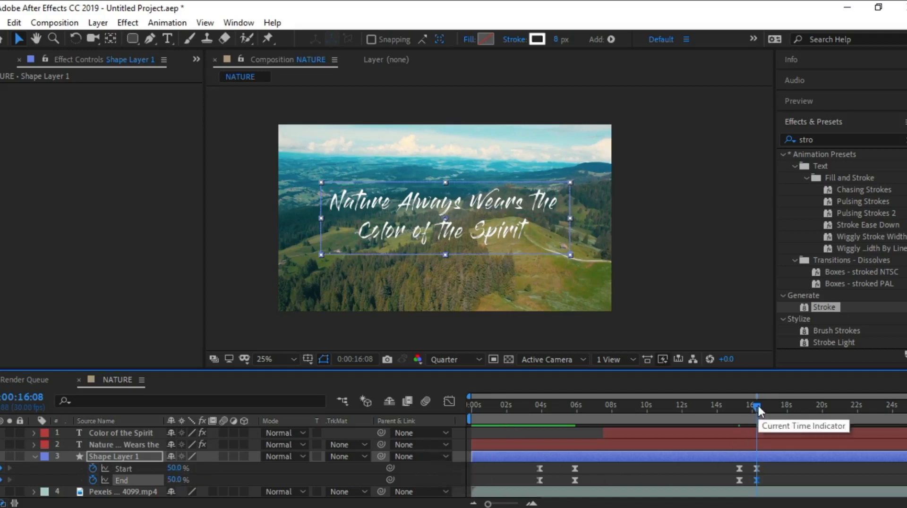
- Reveal Scale on both text layers and add a Scale keyframe to each at 0:00:15:08
click(117, 433)
shift+click(117, 446)
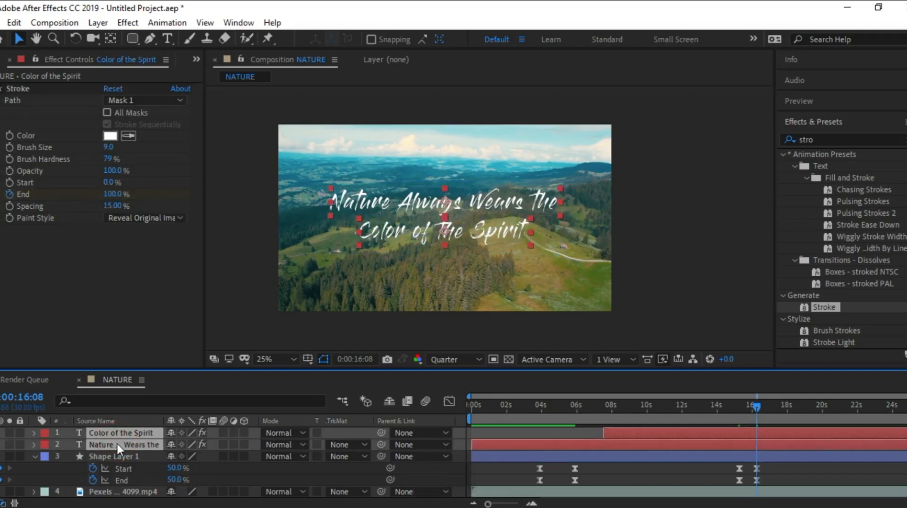
key(s)
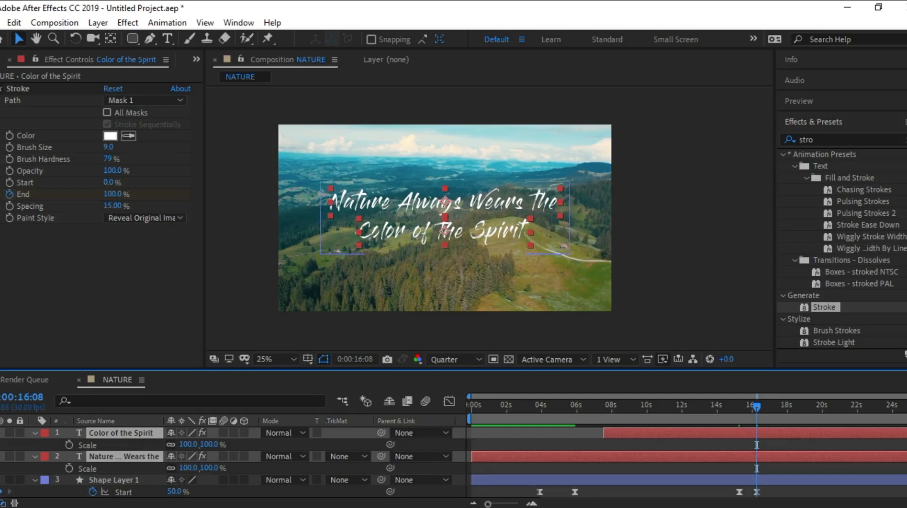
click(0, 491)
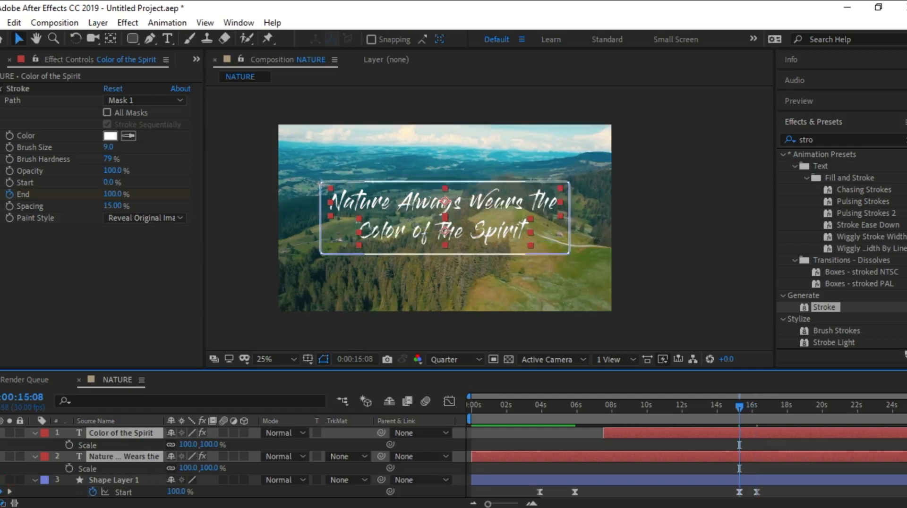
click(71, 445)
click(70, 467)
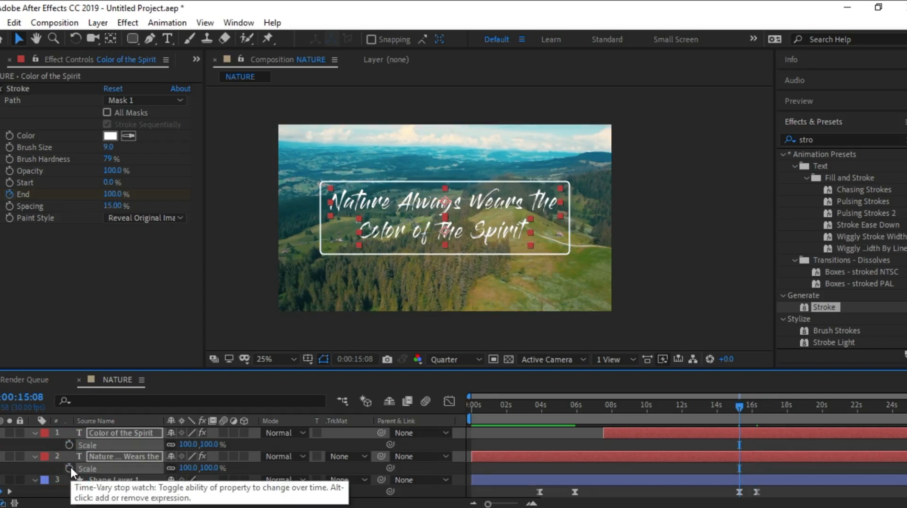
click(69, 443)
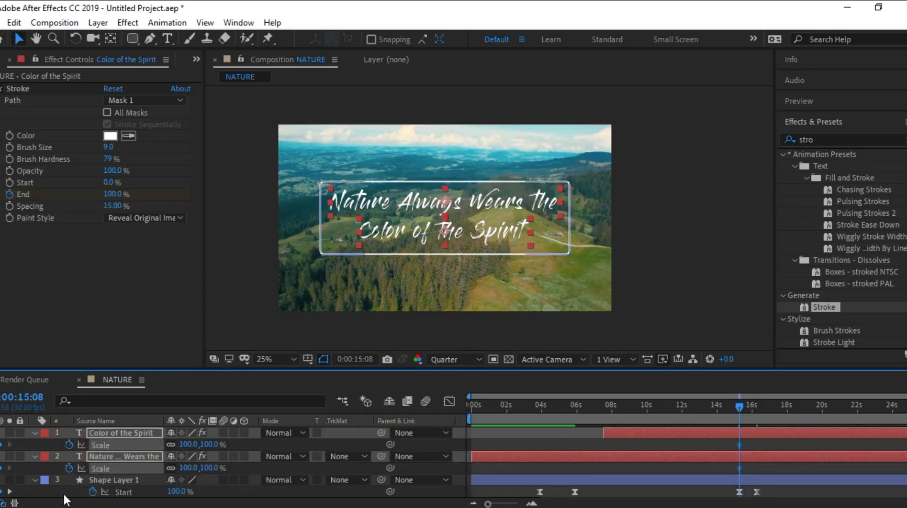
- Keyframe the Scale of both text layers at 0% at 0:00:16:08
key(ctrl+shift+Right)
key(ctrl+shift+Right)
key(ctrl+shift+Right)
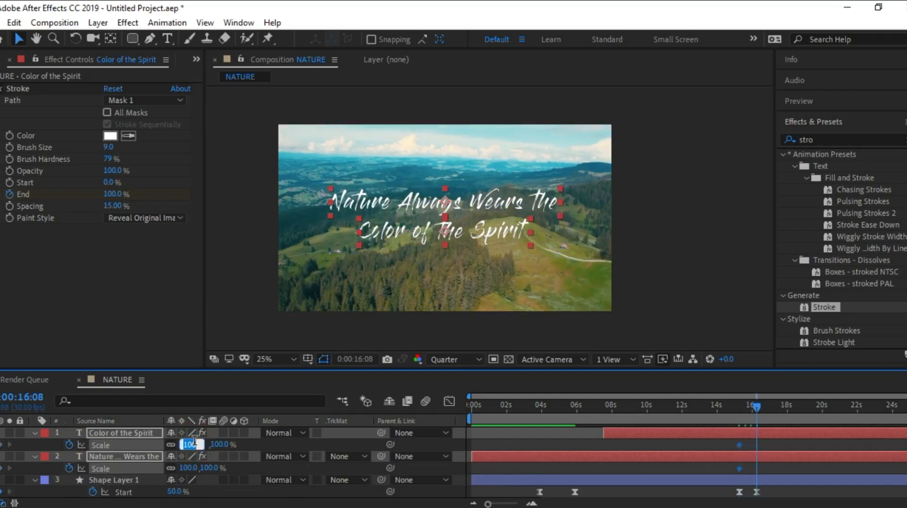
text(0)
key(Return)
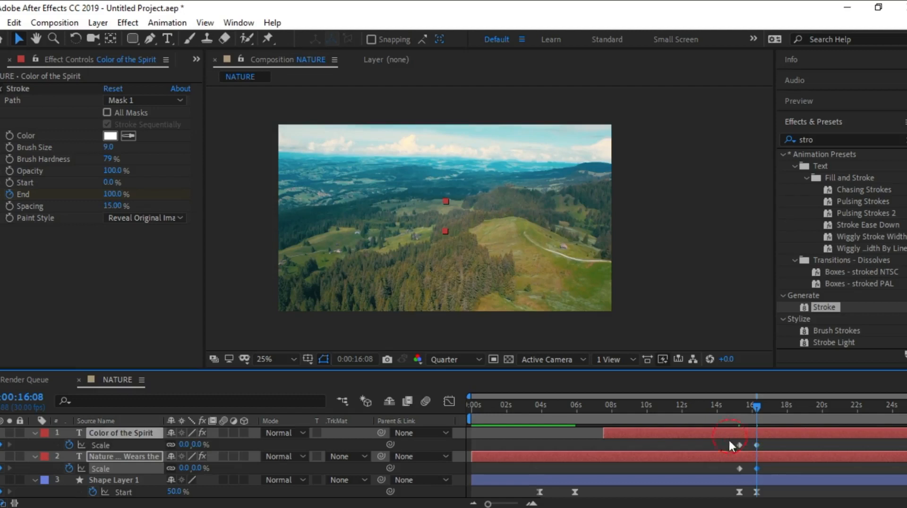
drag(729, 436, 770, 474)
key(ctrl+z)
key(ctrl+z)
key(ctrl+z)
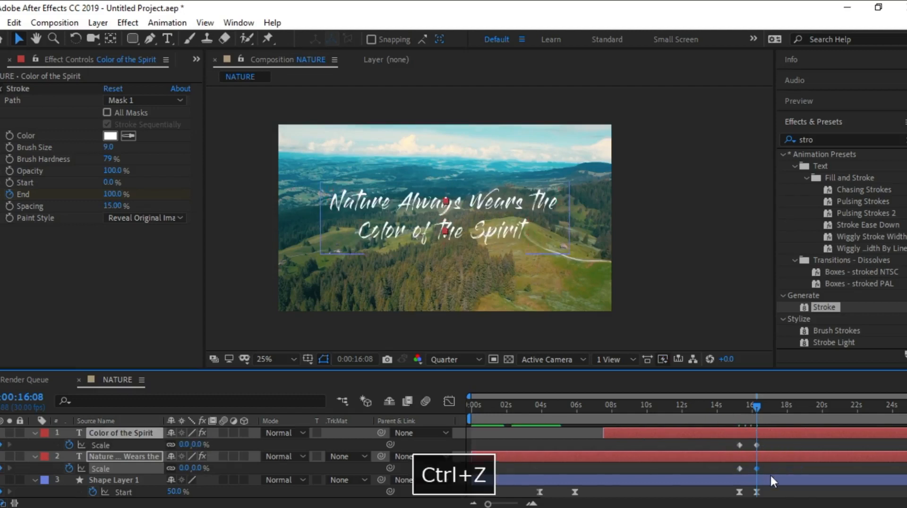
- Apply Easy Ease to all the Scale keyframes of both text layers
drag(729, 442, 771, 476)
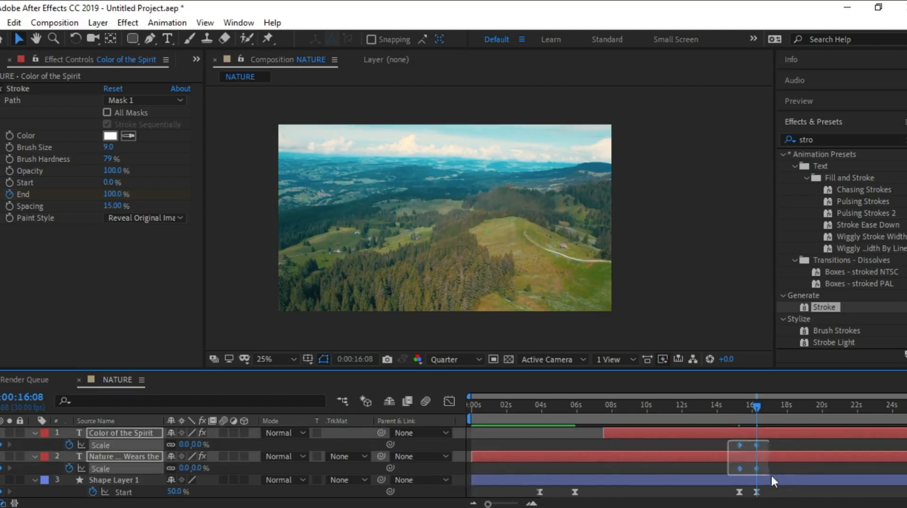
right_click(755, 469)
mouse_move(803, 459)
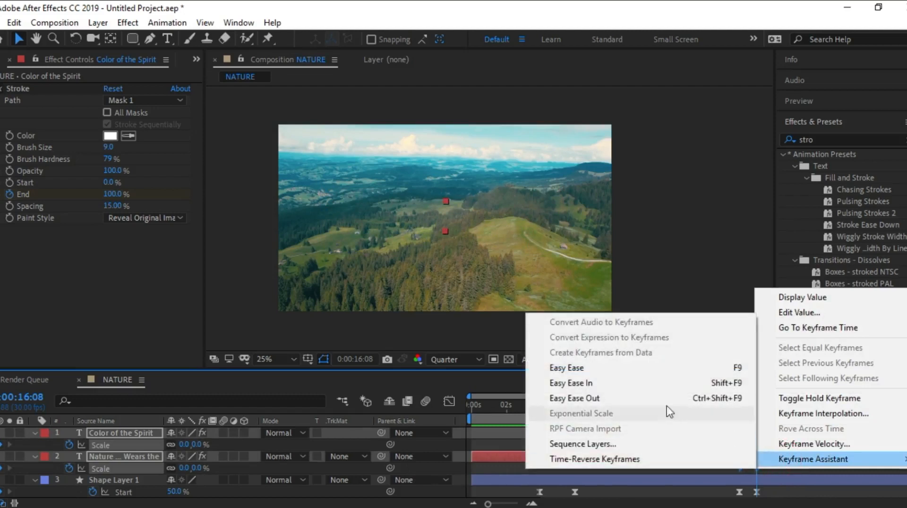
click(638, 374)
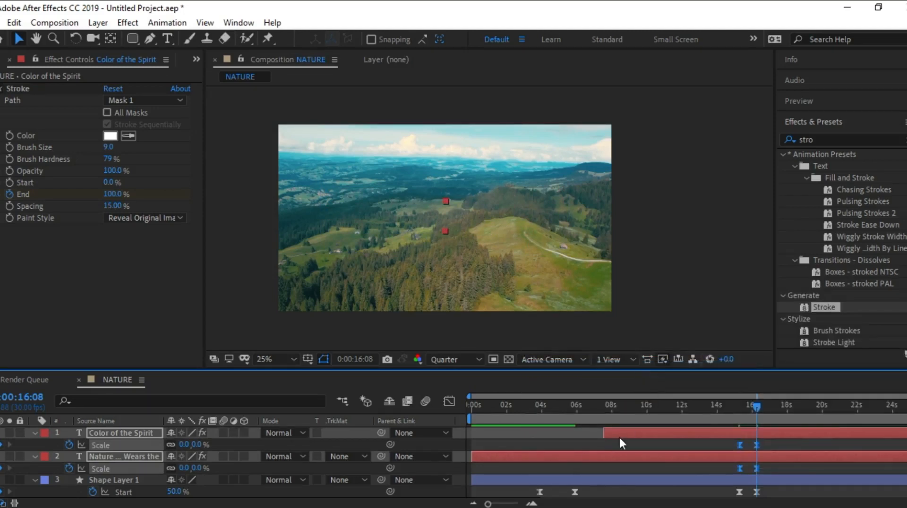
- Preview the title animation from the start and stop the playback at 0:00:19:12
drag(757, 405, 422, 407)
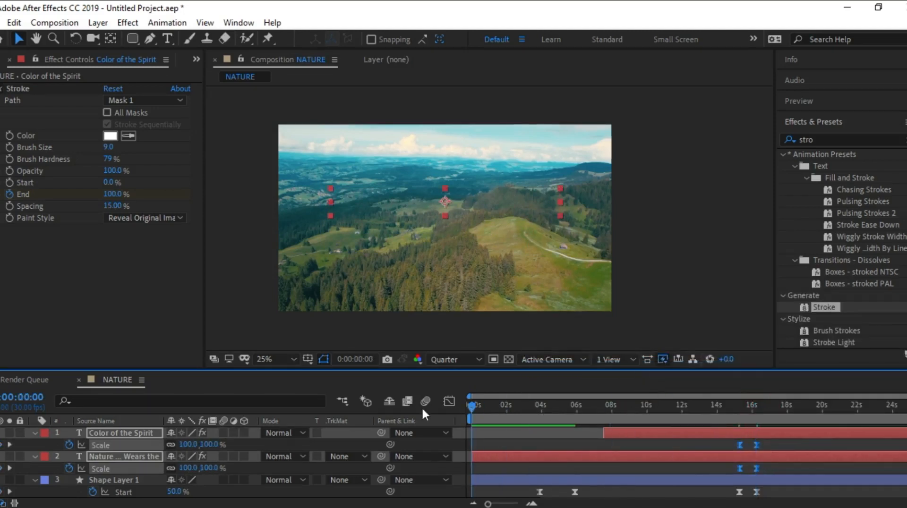
key(space)
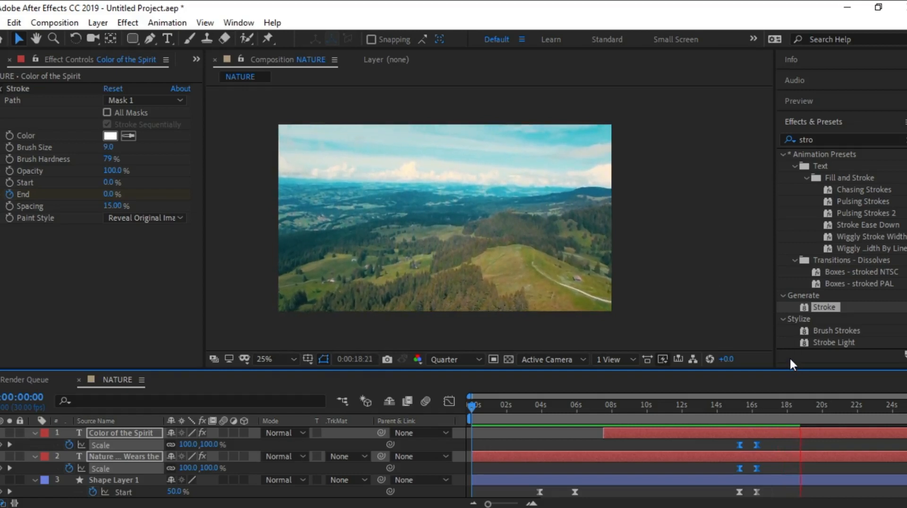
key(space)
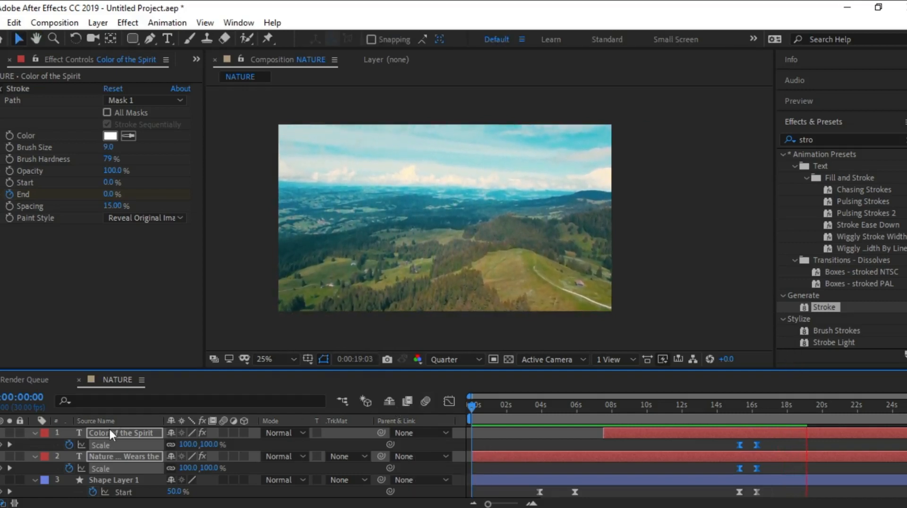
key(space)
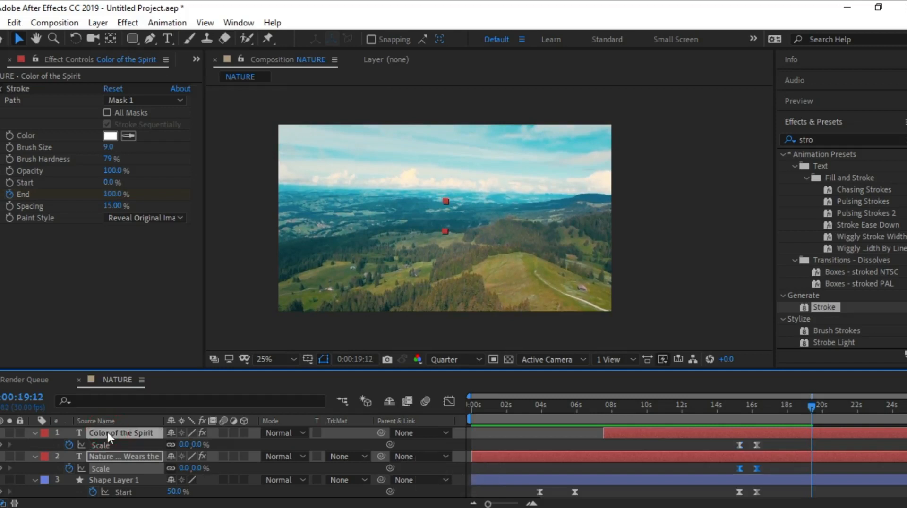
- Collapse the revealed layer properties and trim the ends of all four layers to 0:00:19:12
key(u)
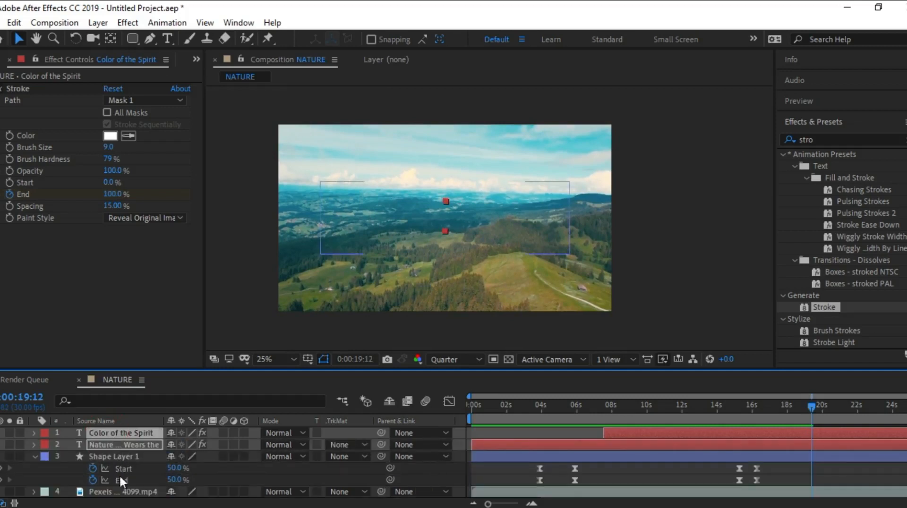
click(125, 457)
key(u)
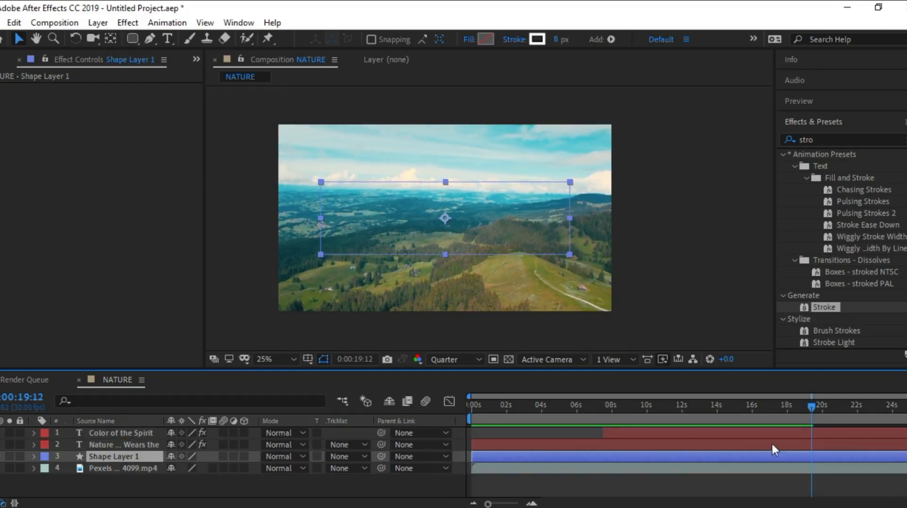
drag(98, 481, 85, 430)
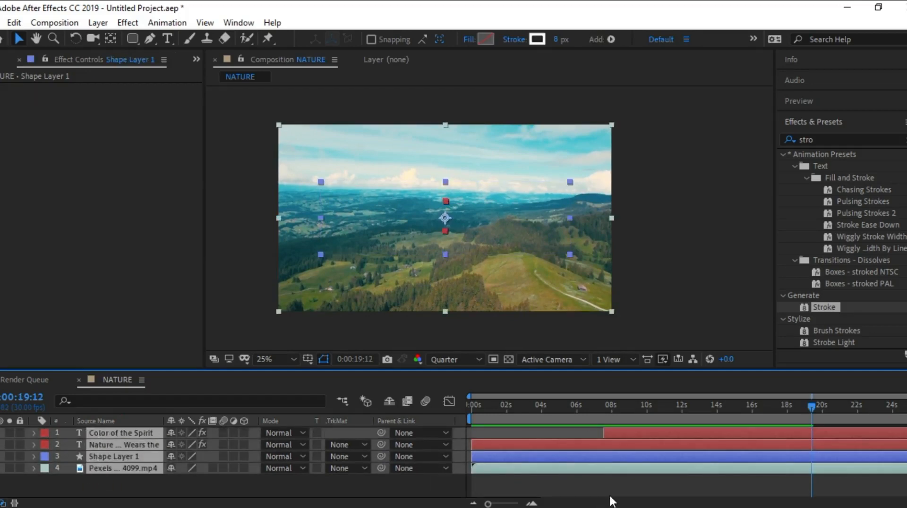
key(alt+bracketright)
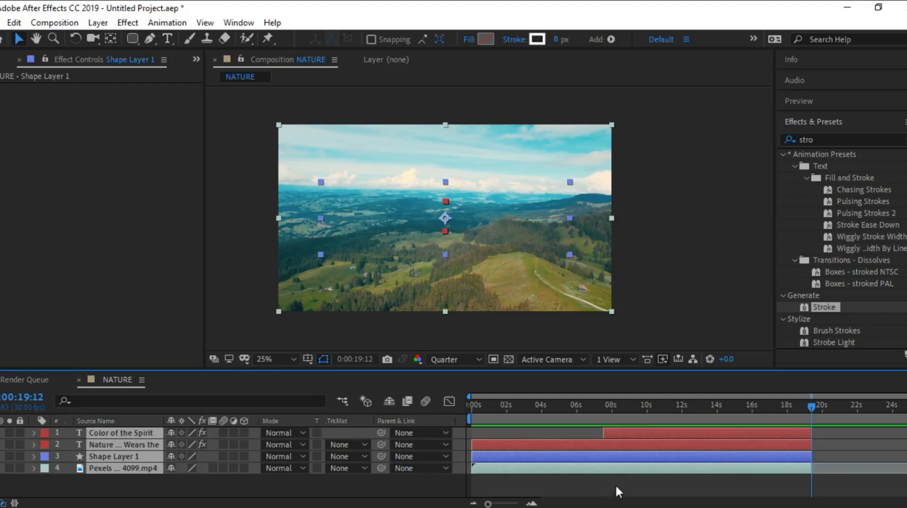
- End the work area at 0:00:19:12, deselect the layers and play the trimmed animation
key(n)
click(568, 502)
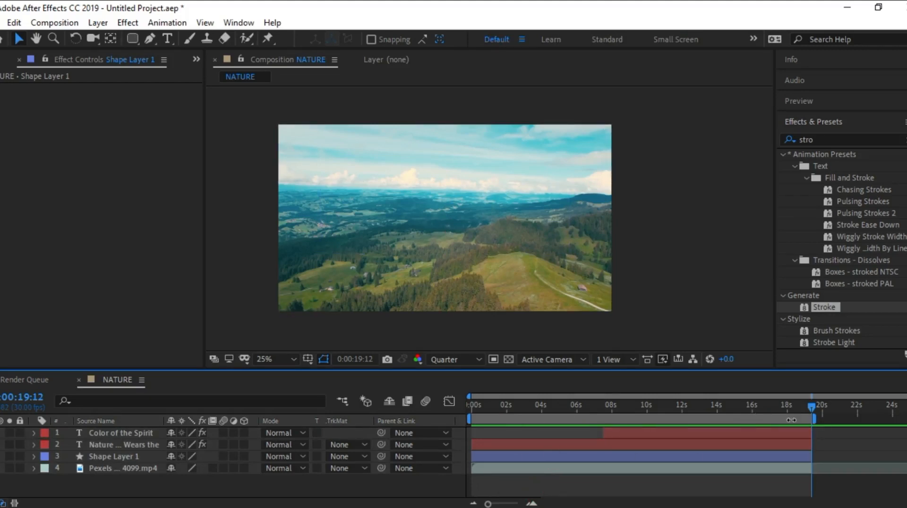
key(space)
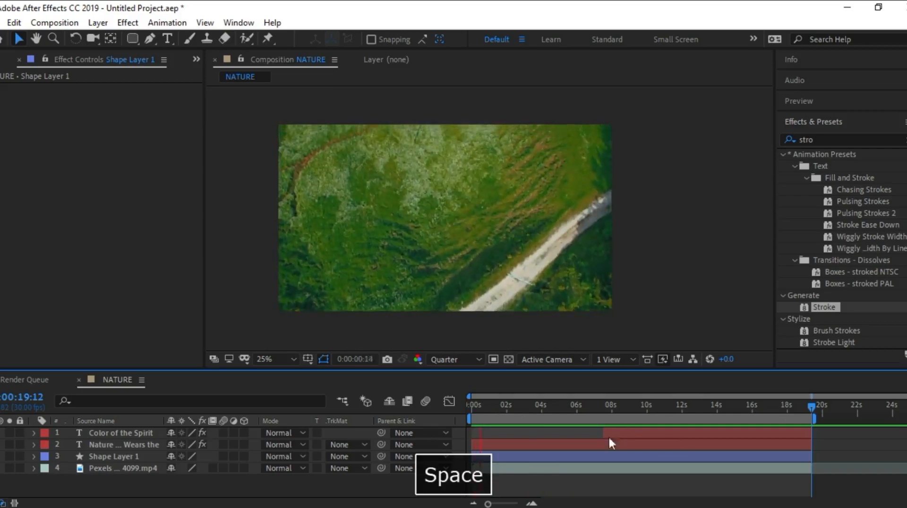